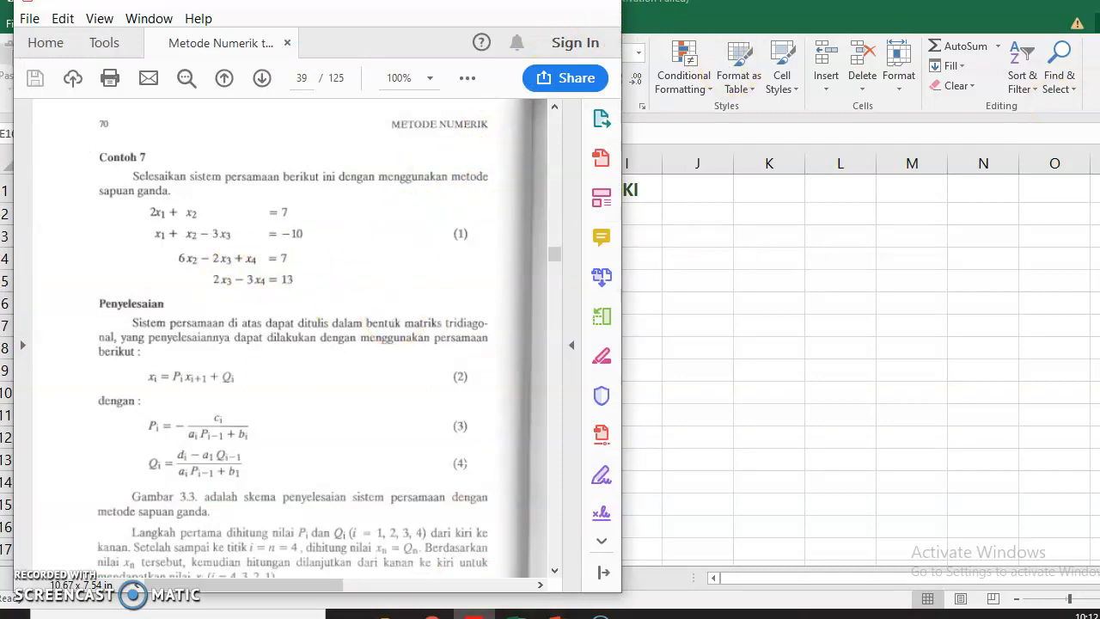
Step: Switch to the Excel workbook and position it beside the PDF, with the Contoh 7 equations and solution scheme in view
{"action": "left_click", "coordinate": [1079, 1]}
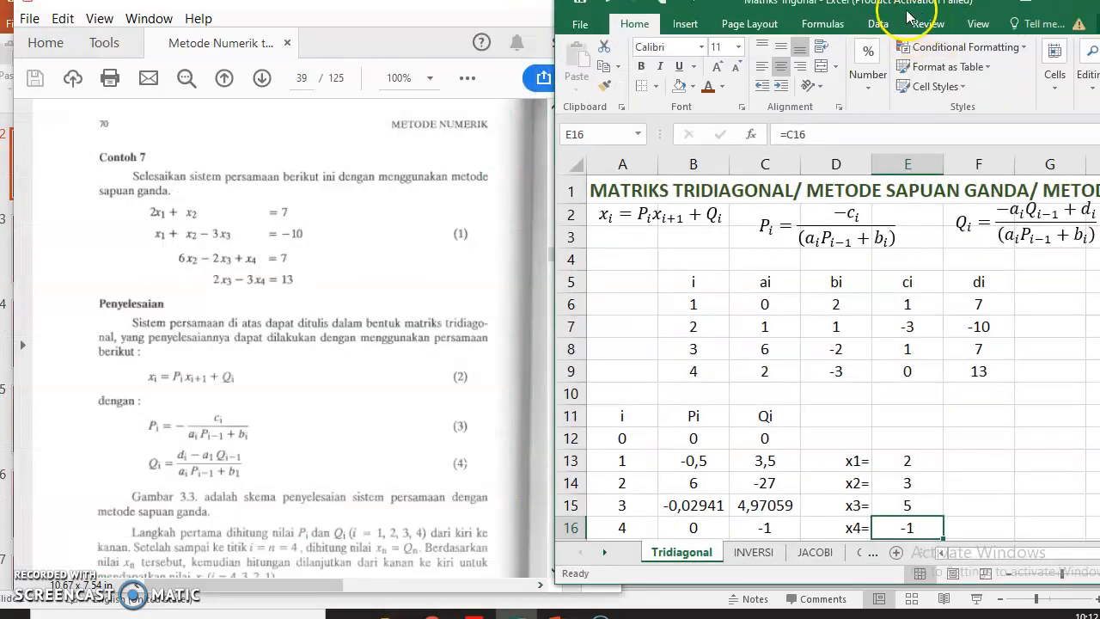
{"action": "left_click_drag", "start_coordinate": [906, 15], "coordinate": [864, 17]}
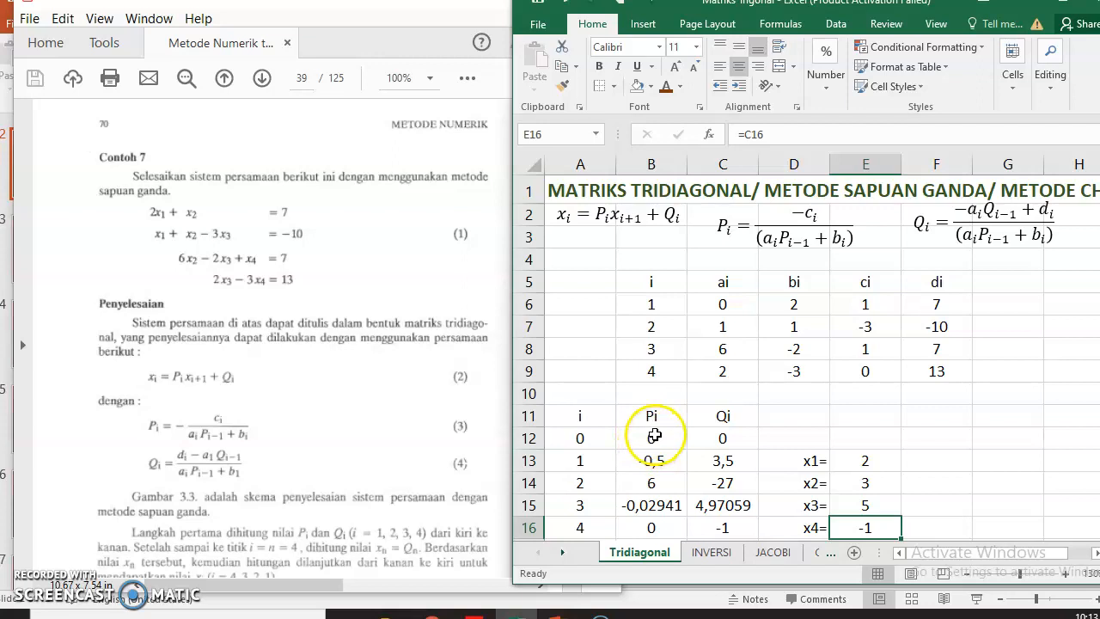
{"action": "scroll", "coordinate": [296, 415], "scroll_direction": "down", "scroll_amount": 2}
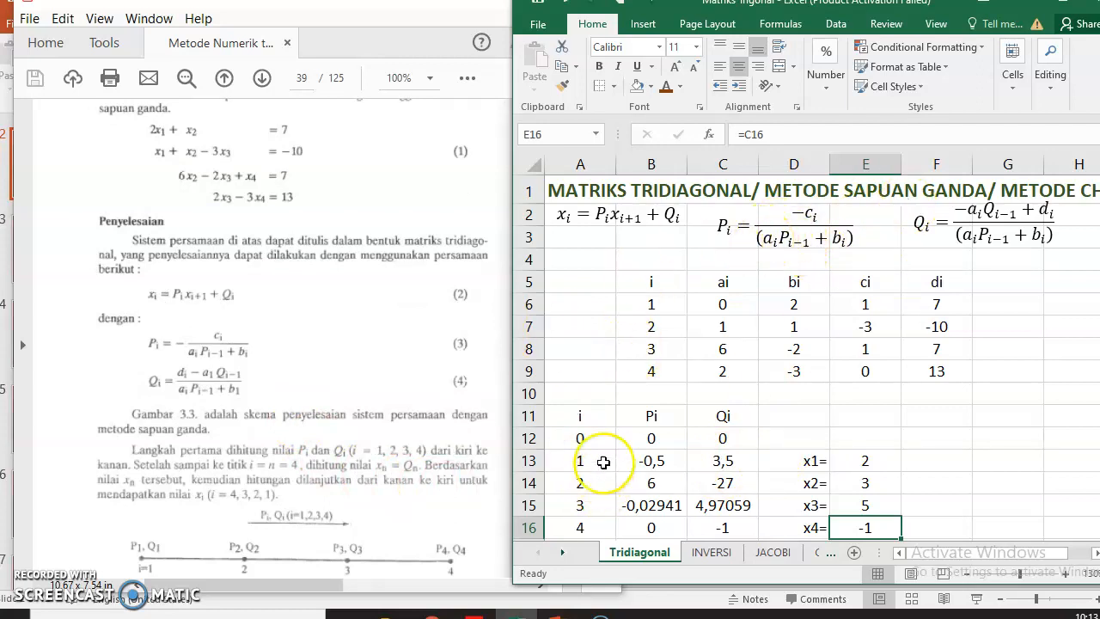
Step: Examine the P1 formula in B13 against the Pi equation, including its references to E6, C6, D6 and the starting value in B12
{"action": "left_click", "coordinate": [650, 461]}
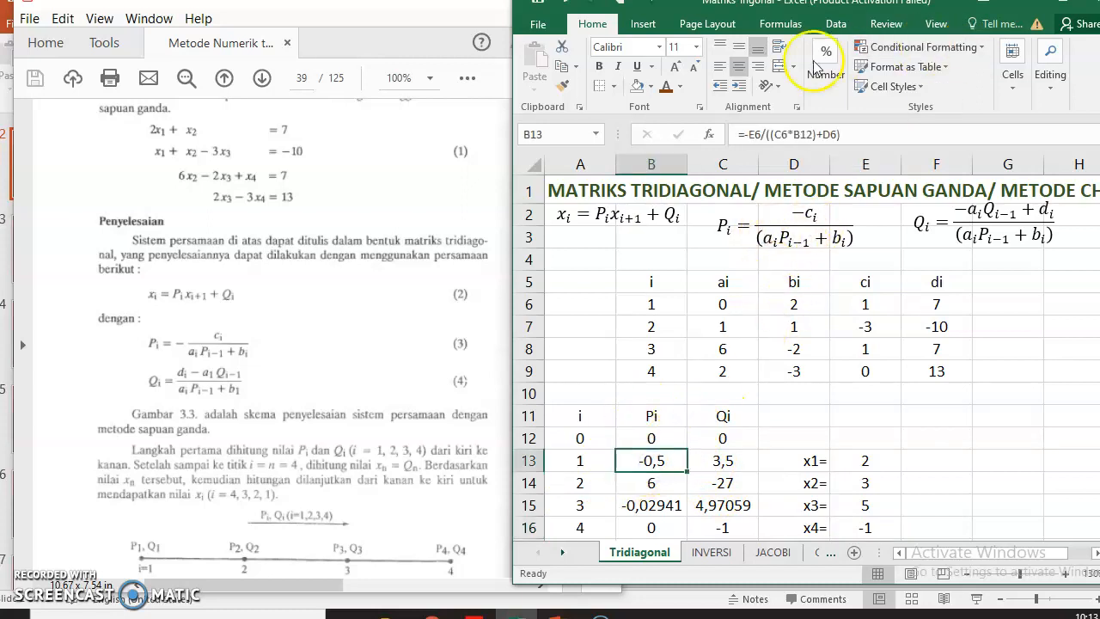
{"action": "left_click", "coordinate": [749, 134]}
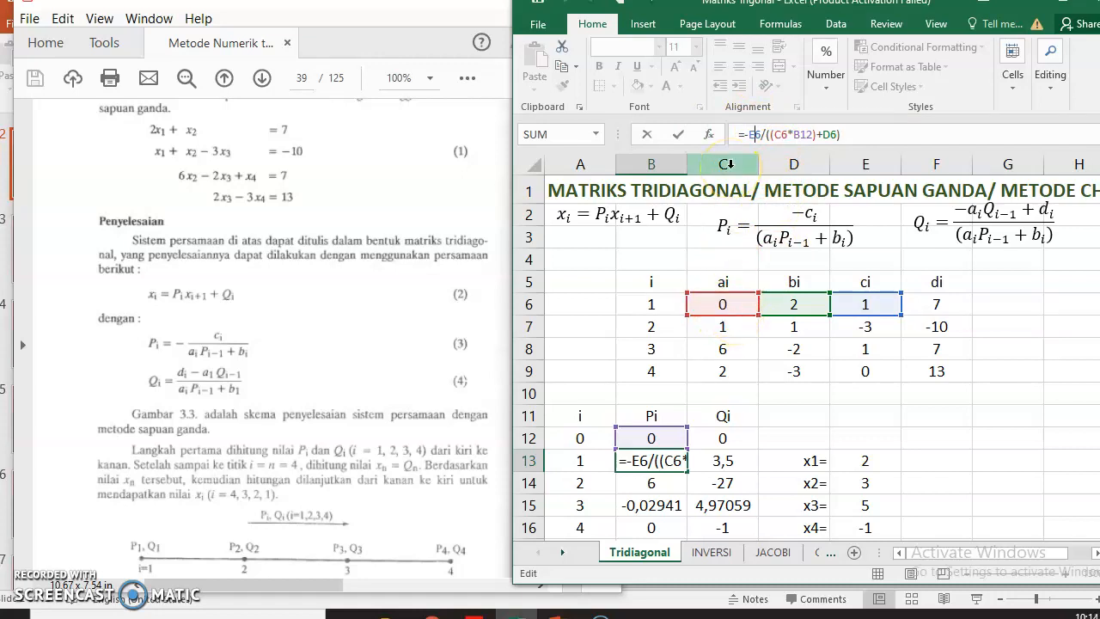
{"action": "left_click", "coordinate": [811, 135]}
{"action": "type", "text": ")"}
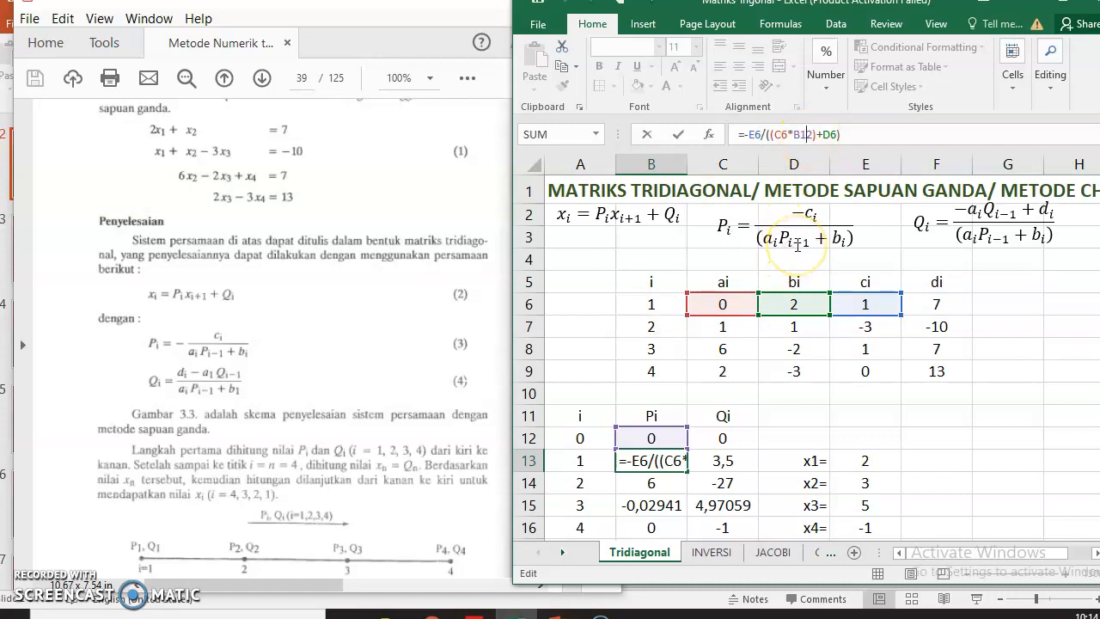
{"action": "left_click", "coordinate": [653, 436]}
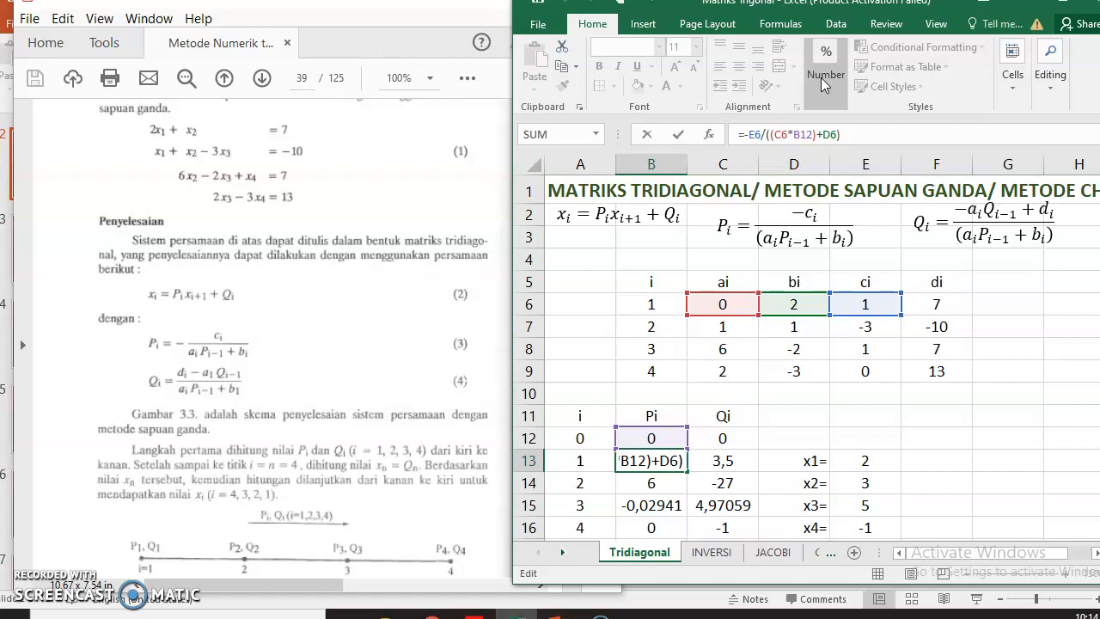
{"action": "key", "text": "Return"}
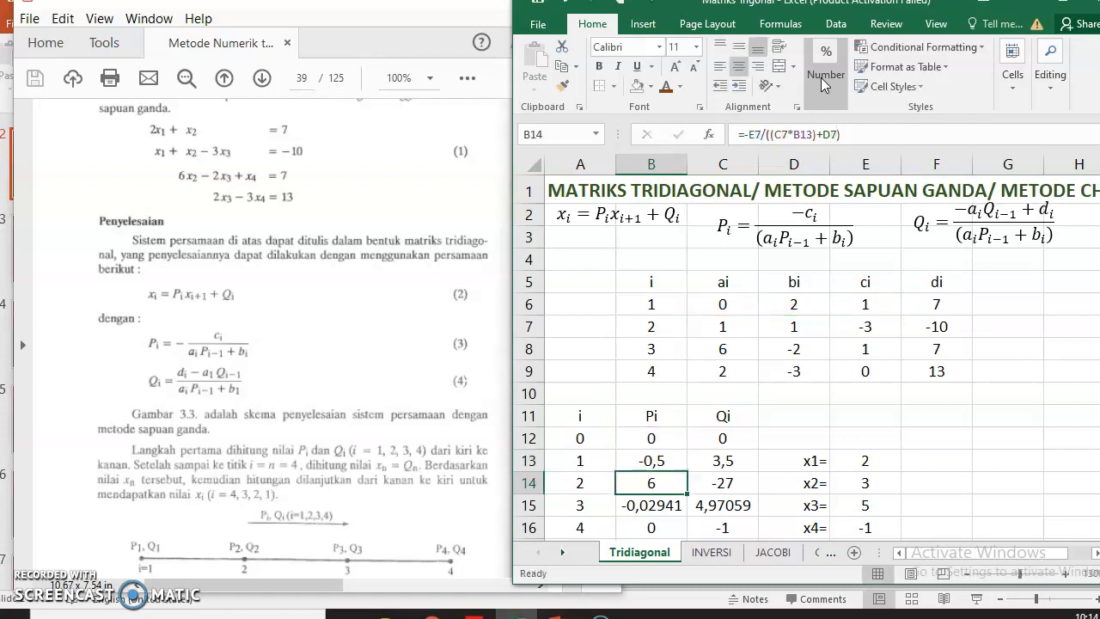
{"action": "left_click", "coordinate": [651, 461]}
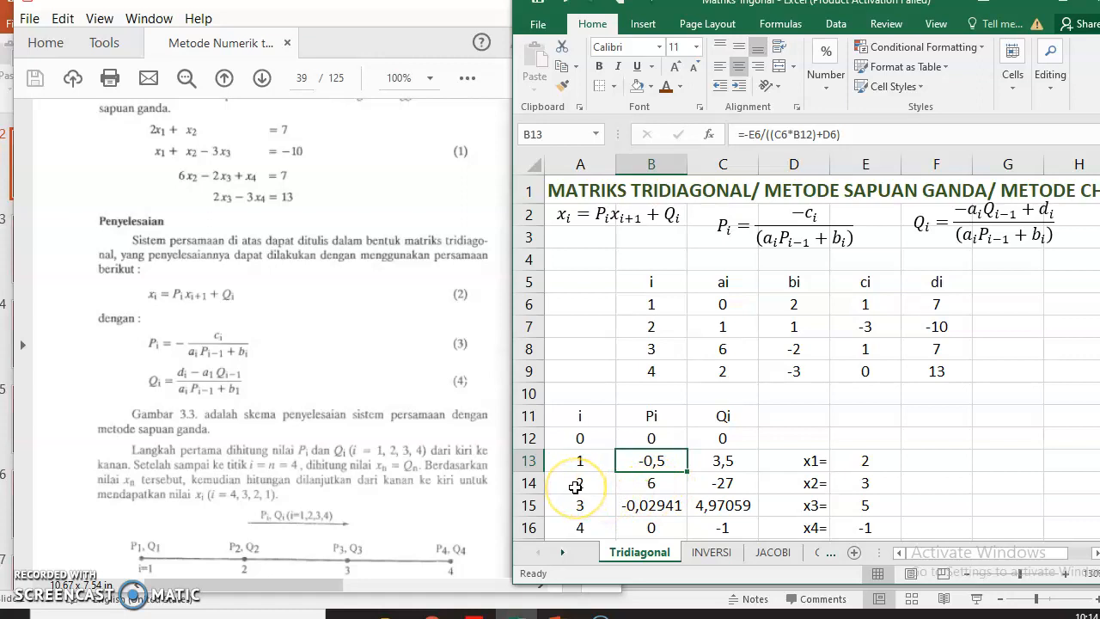
{"action": "left_click", "coordinate": [654, 440]}
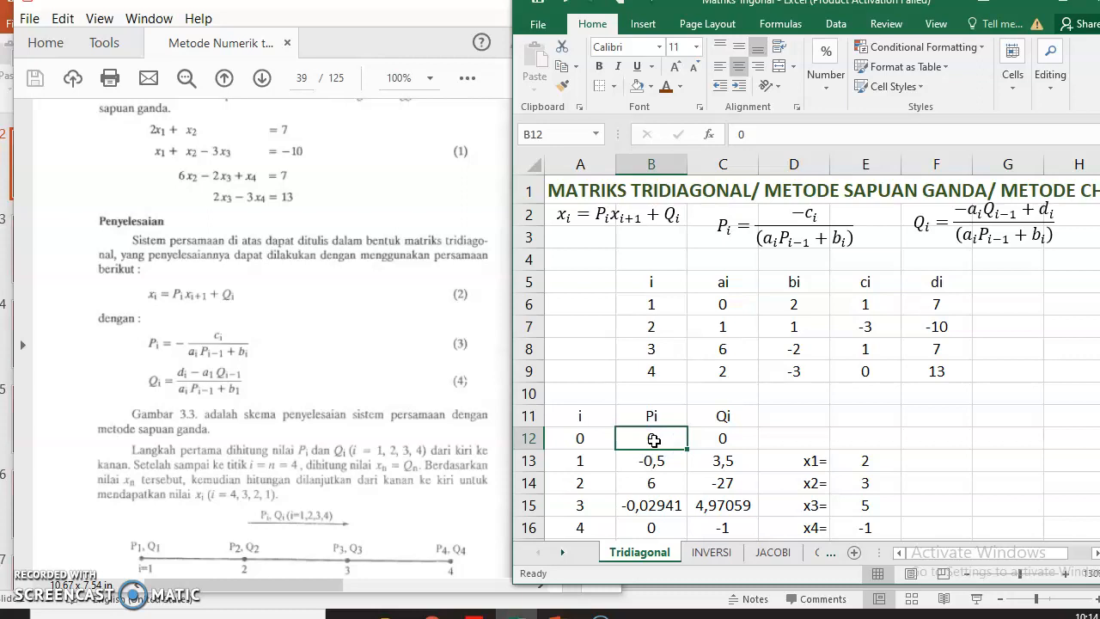
{"action": "left_click", "coordinate": [650, 461]}
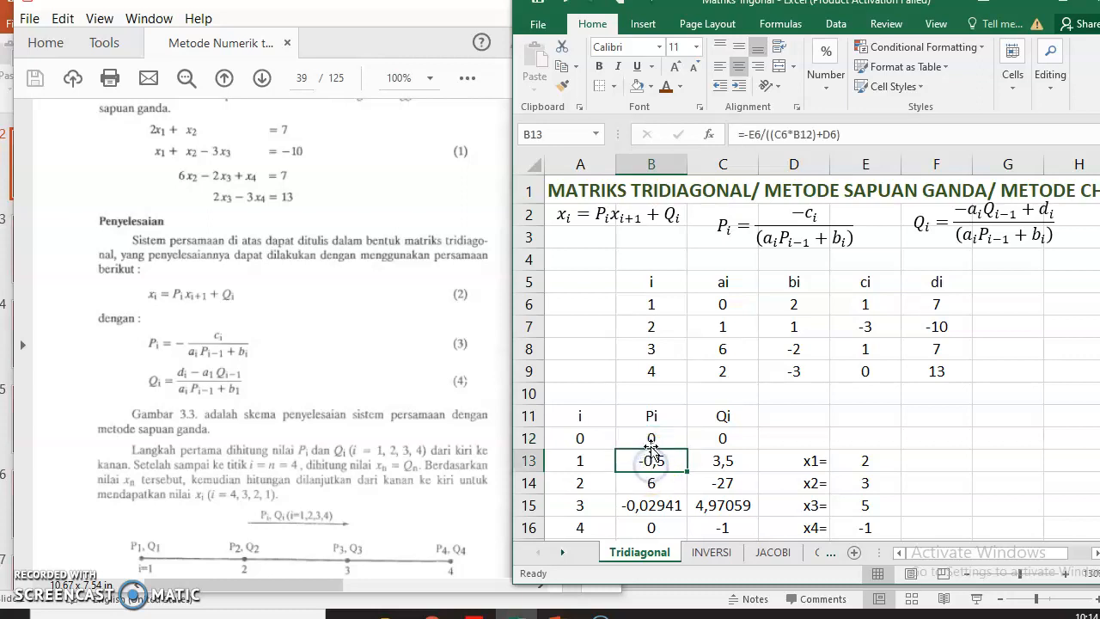
{"action": "left_click", "coordinate": [652, 442]}
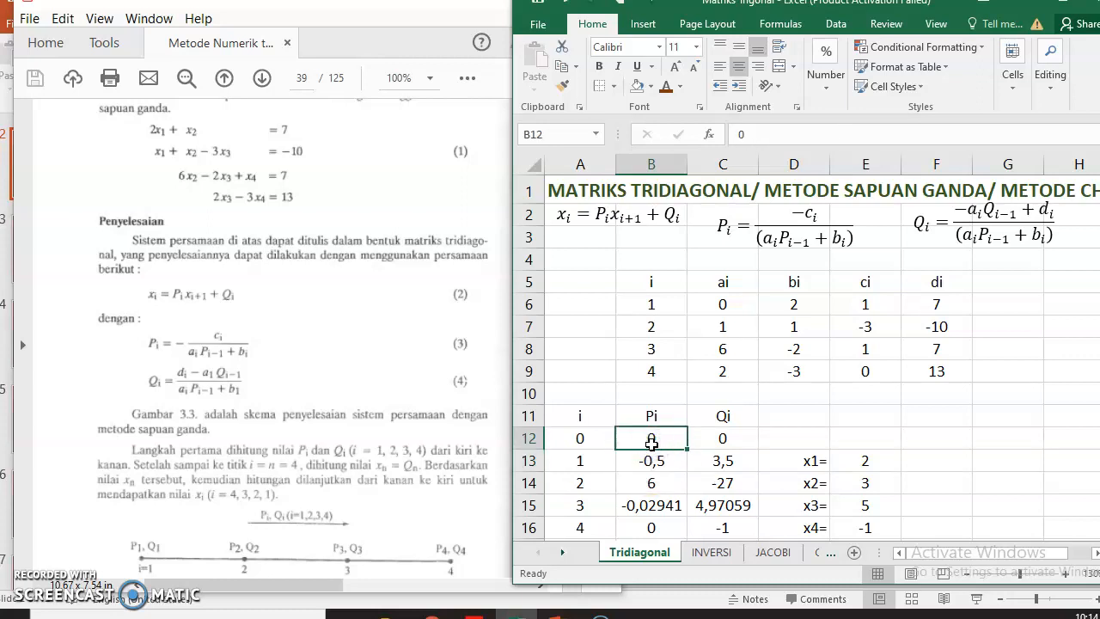
{"action": "left_click", "coordinate": [654, 464]}
Step: Copy the Pi formula from B13 down through B16
{"action": "left_click_drag", "start_coordinate": [685, 471], "coordinate": [676, 532]}
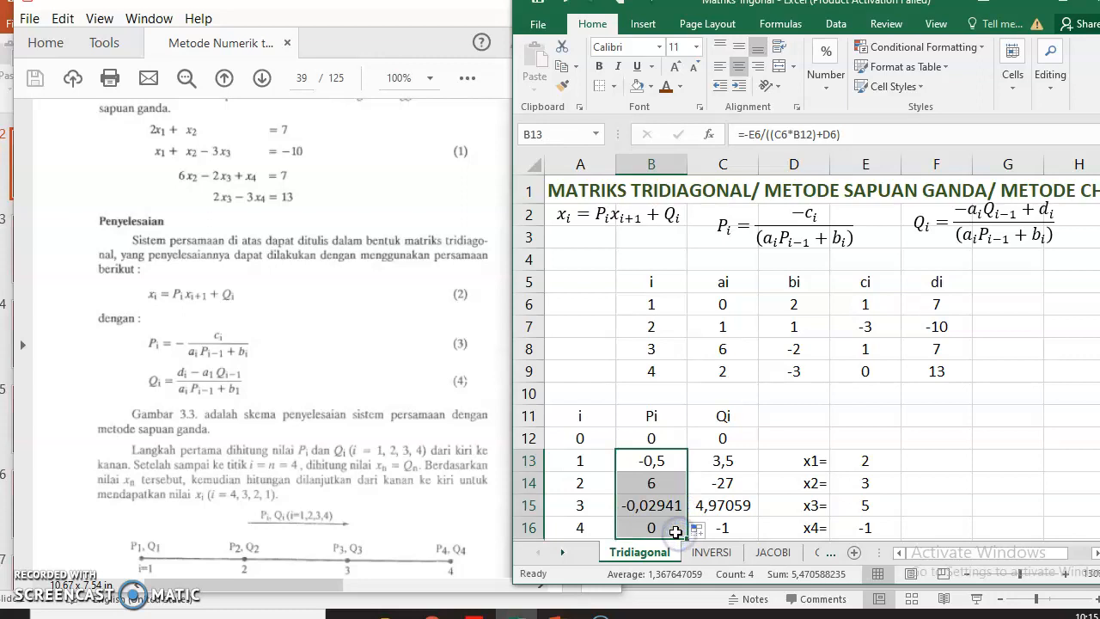
{"action": "left_click", "coordinate": [664, 461]}
{"action": "mouse_move", "coordinate": [689, 473]}
{"action": "left_mouse_down"}
{"action": "mouse_move", "coordinate": [680, 523]}
{"action": "mouse_move", "coordinate": [677, 514]}
{"action": "left_mouse_up"}
Step: Clear the Pi formulas for i = 2 to 4 in cells B14:B16
{"action": "left_click", "coordinate": [662, 483]}
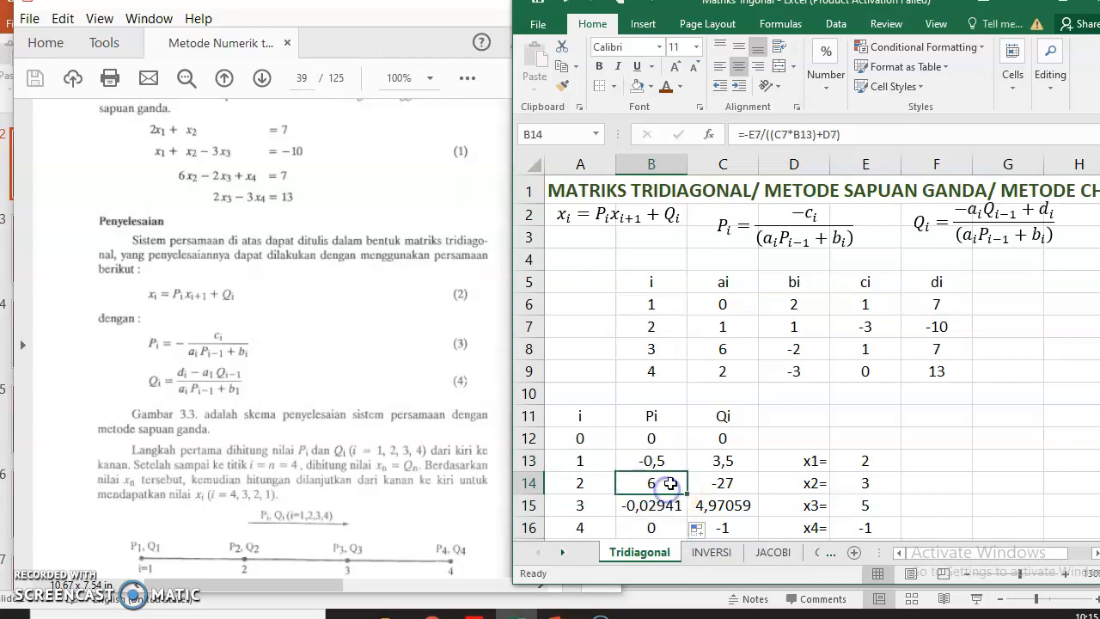
{"action": "key", "text": "Delete"}
{"action": "left_click", "coordinate": [655, 507]}
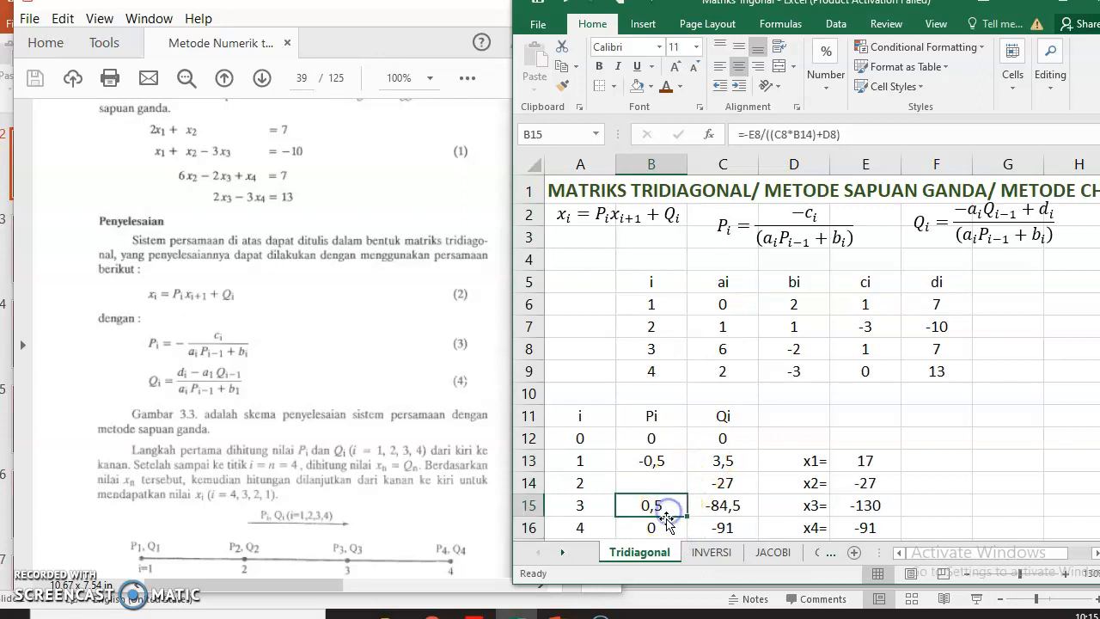
{"action": "key", "text": "Delete"}
{"action": "left_click", "coordinate": [663, 530]}
{"action": "key", "text": "Delete"}
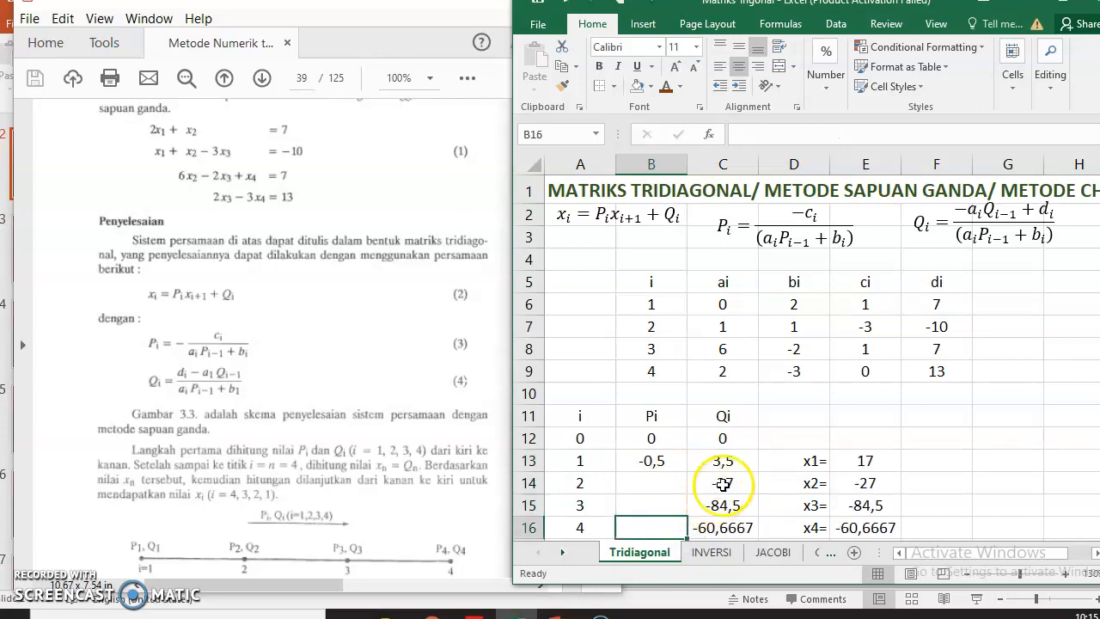
Step: Clear the Qi formulas for i = 2 to 4 in cells C14:C16
{"action": "left_click", "coordinate": [724, 486]}
{"action": "key", "text": "Delete"}
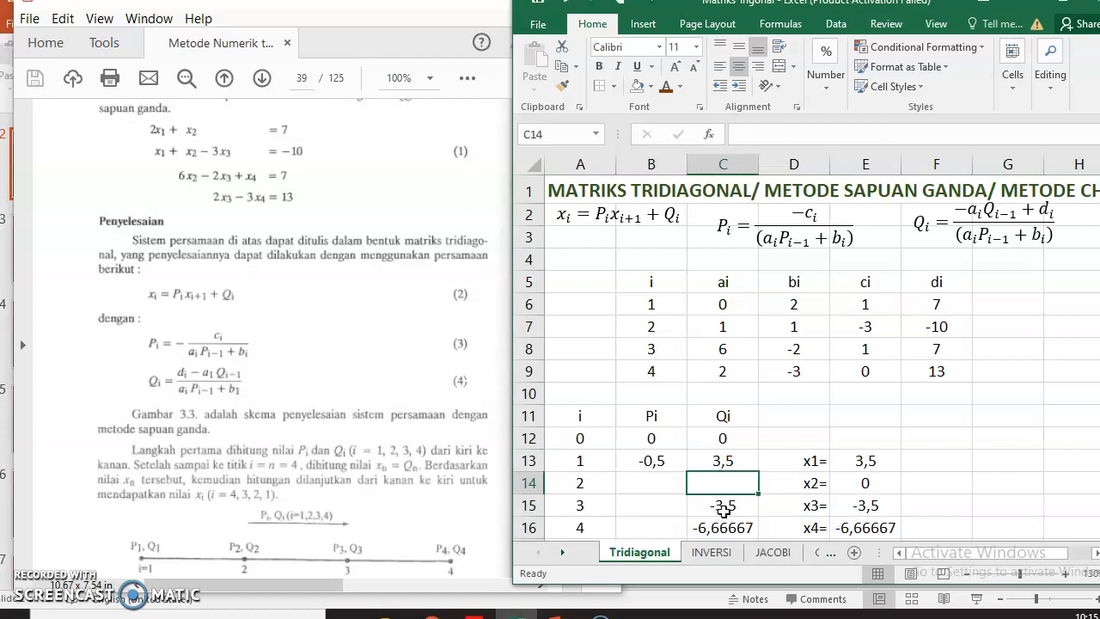
{"action": "left_click", "coordinate": [724, 508]}
{"action": "key", "text": "Delete"}
{"action": "left_click", "coordinate": [726, 529]}
{"action": "key", "text": "Delete"}
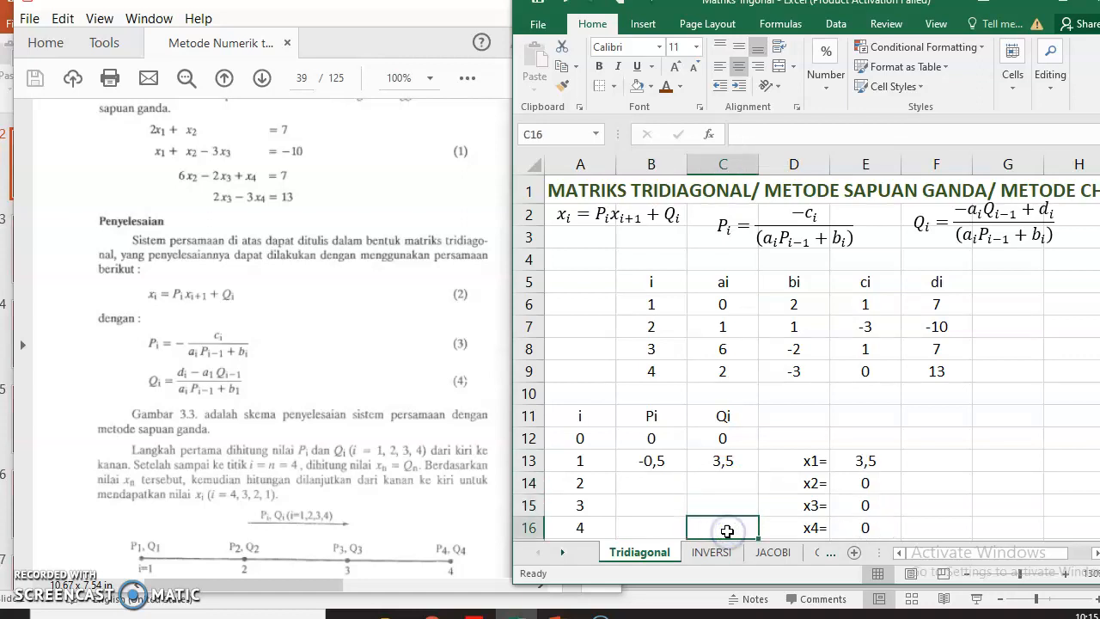
Step: Fill the Pi formula from B13 down to B16 and check the copied formulas in B14, B15 and B16
{"action": "left_click", "coordinate": [652, 463]}
{"action": "left_click_drag", "start_coordinate": [688, 472], "coordinate": [694, 441]}
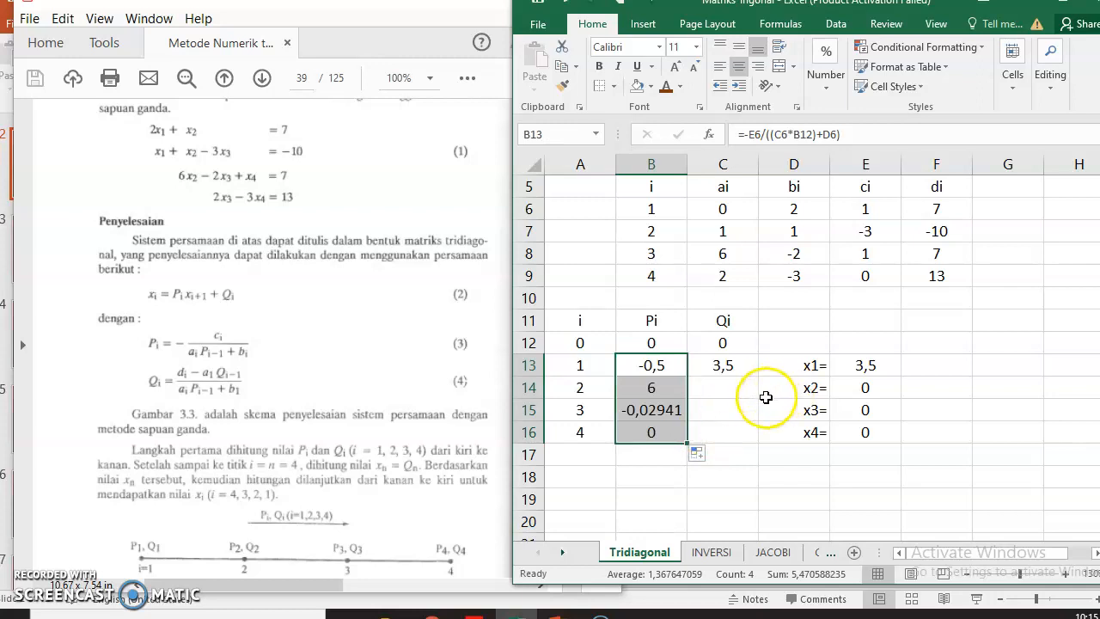
{"action": "left_click", "coordinate": [639, 389]}
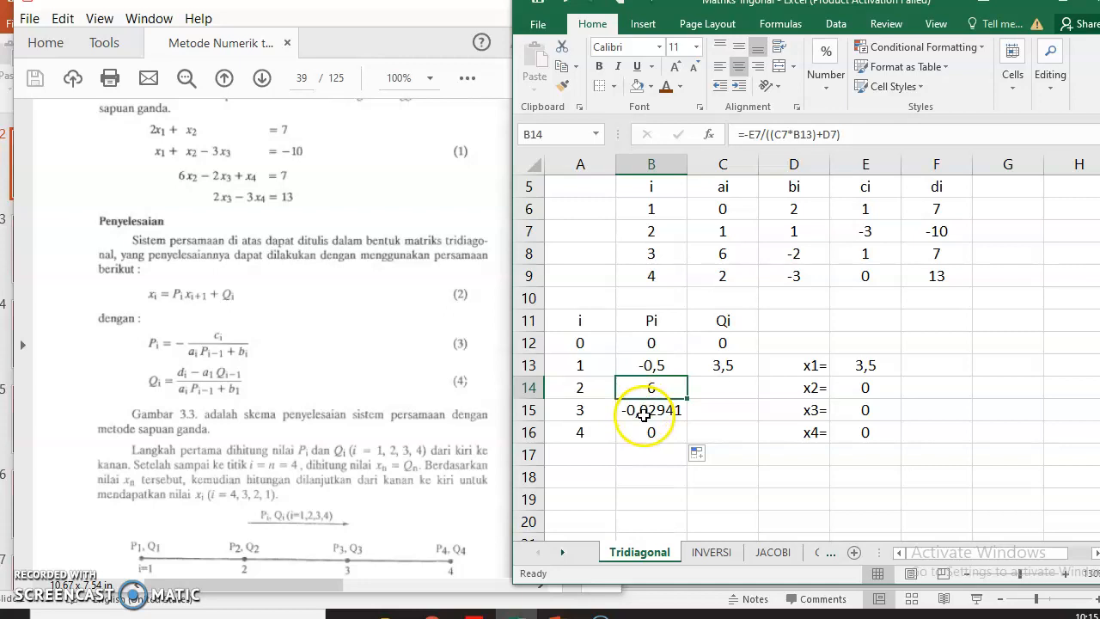
{"action": "left_click", "coordinate": [645, 414]}
{"action": "left_click", "coordinate": [646, 431]}
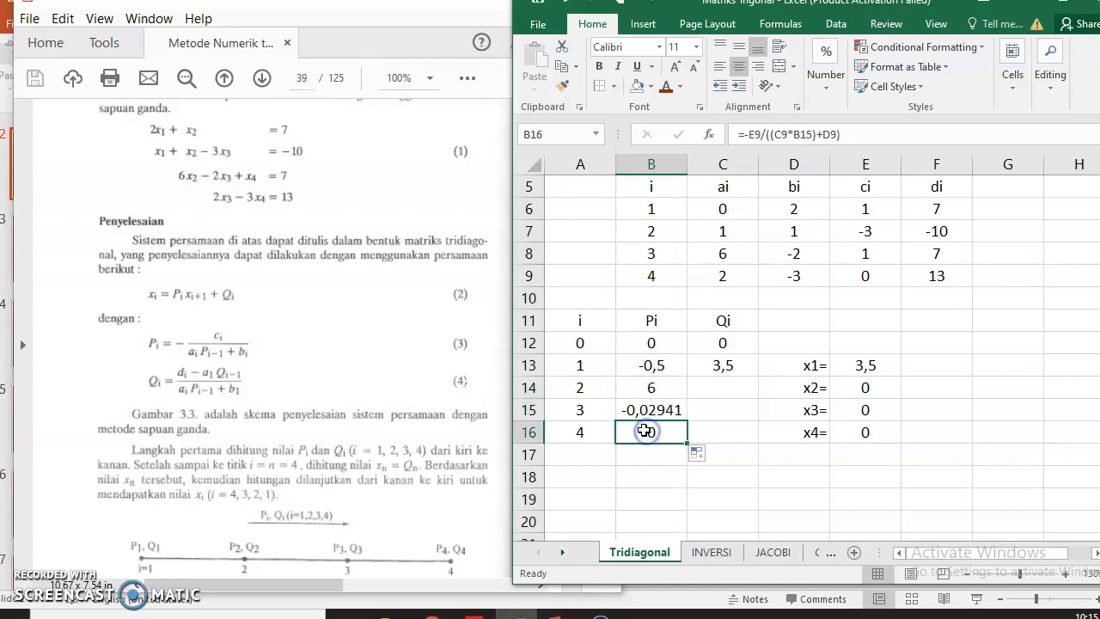
Step: Examine the Q1 formula in C13 against the Qi equation, removing the stray B12 reference and keeping =(F6-(C6*C12))/((C6*B12)+D6)
{"action": "left_click", "coordinate": [703, 367]}
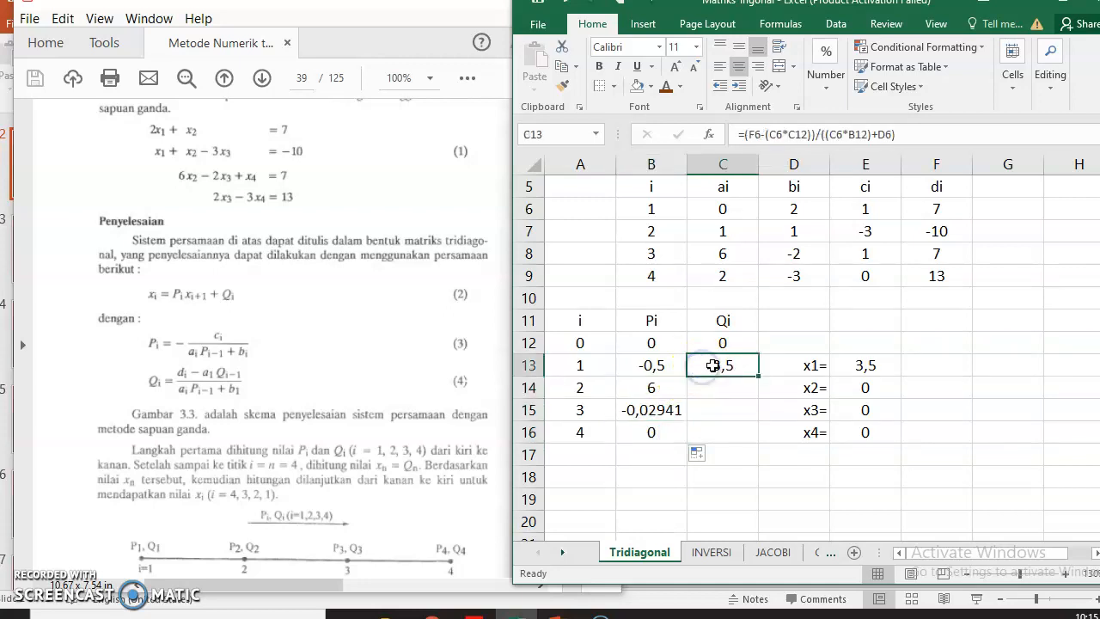
{"action": "scroll", "coordinate": [827, 315], "scroll_direction": "up", "scroll_amount": 2}
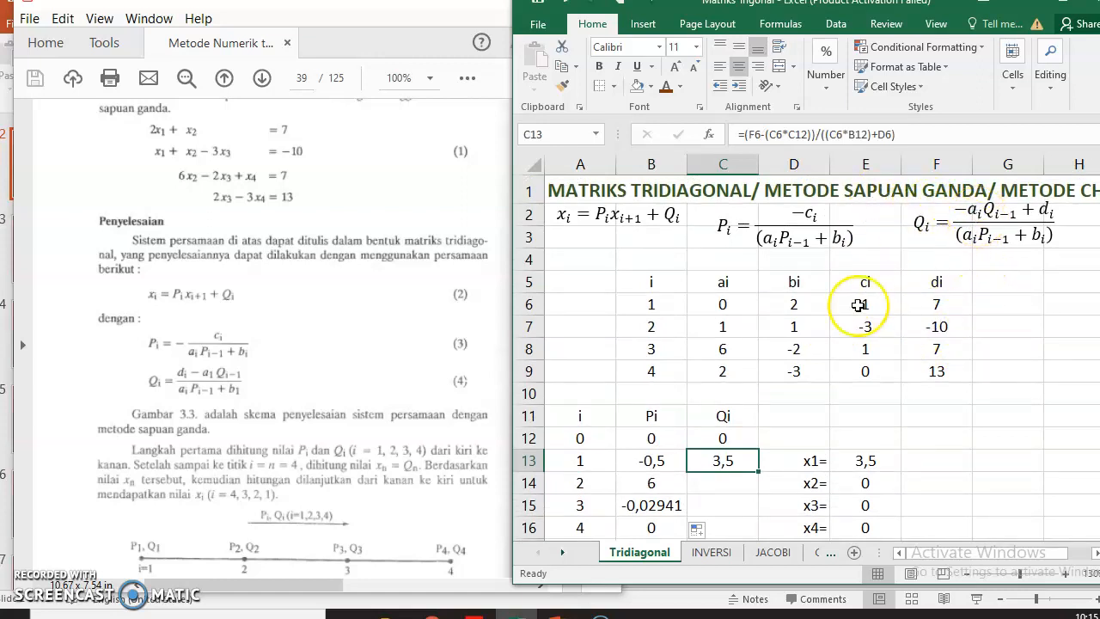
{"action": "left_click", "coordinate": [752, 134]}
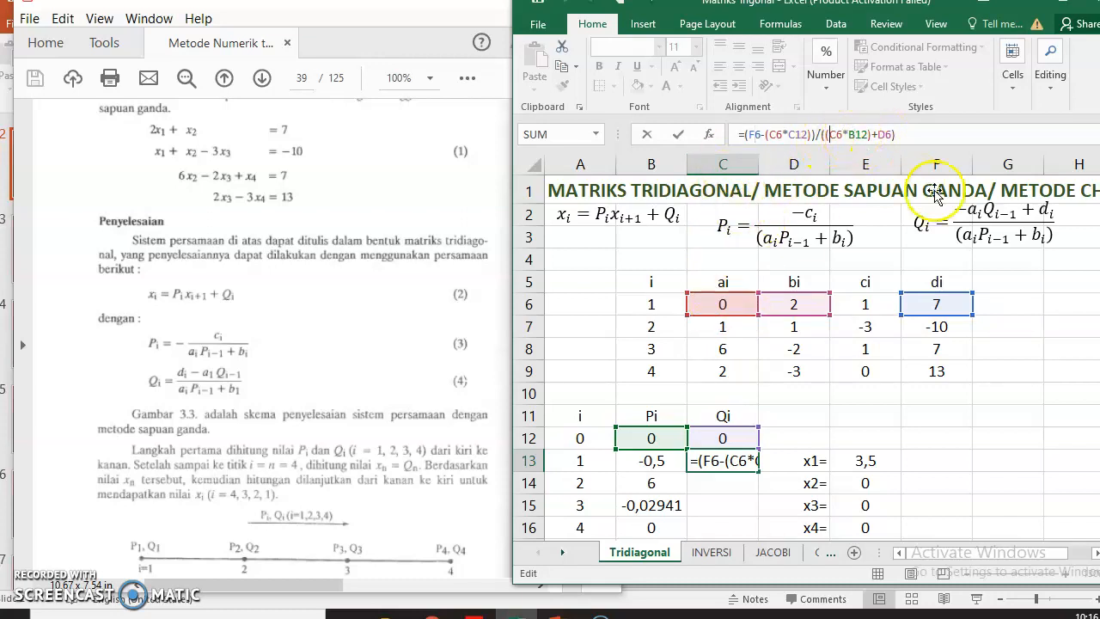
{"action": "left_click", "coordinate": [677, 440]}
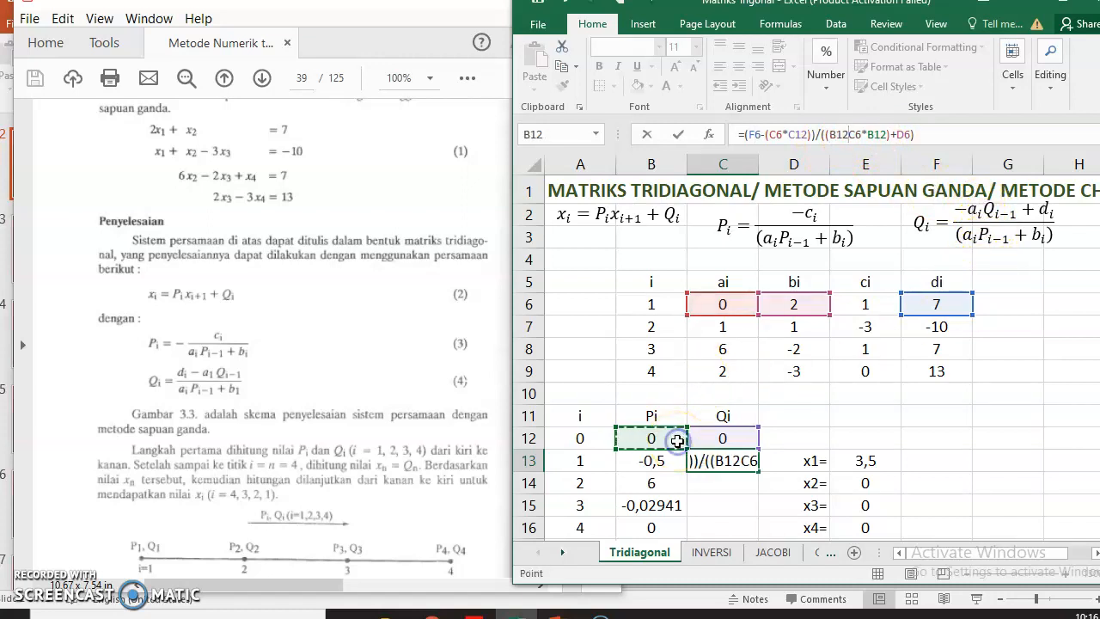
{"action": "left_click", "coordinate": [678, 436]}
{"action": "key", "text": "BackSpace"}
{"action": "key", "text": "BackSpace"}
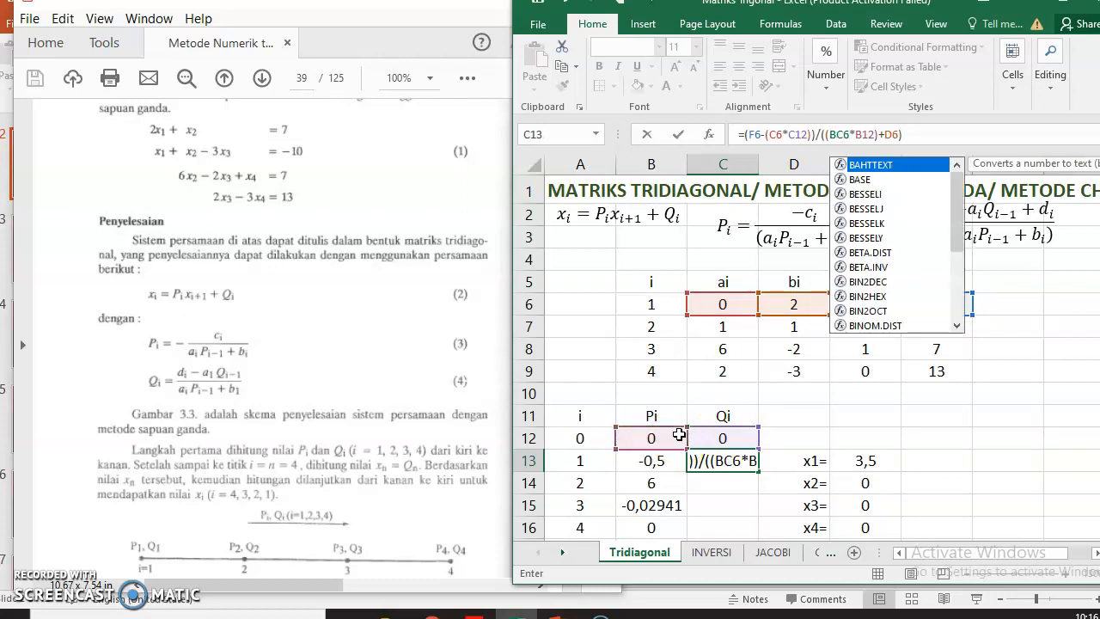
{"action": "key", "text": "BackSpace"}
{"action": "left_click", "coordinate": [869, 123]}
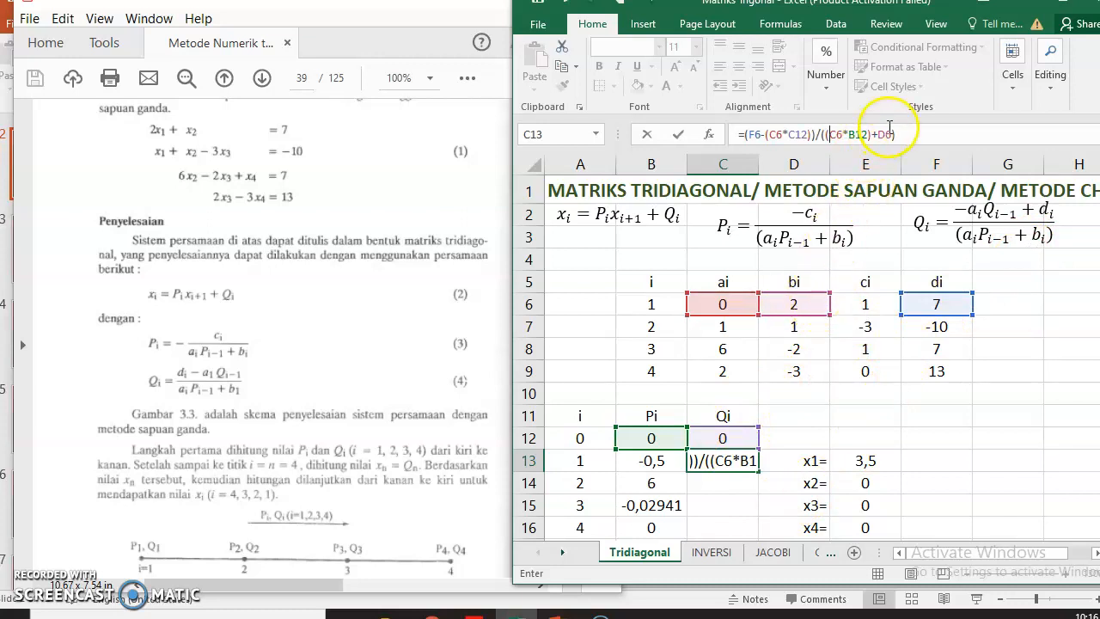
{"action": "left_click", "coordinate": [885, 133]}
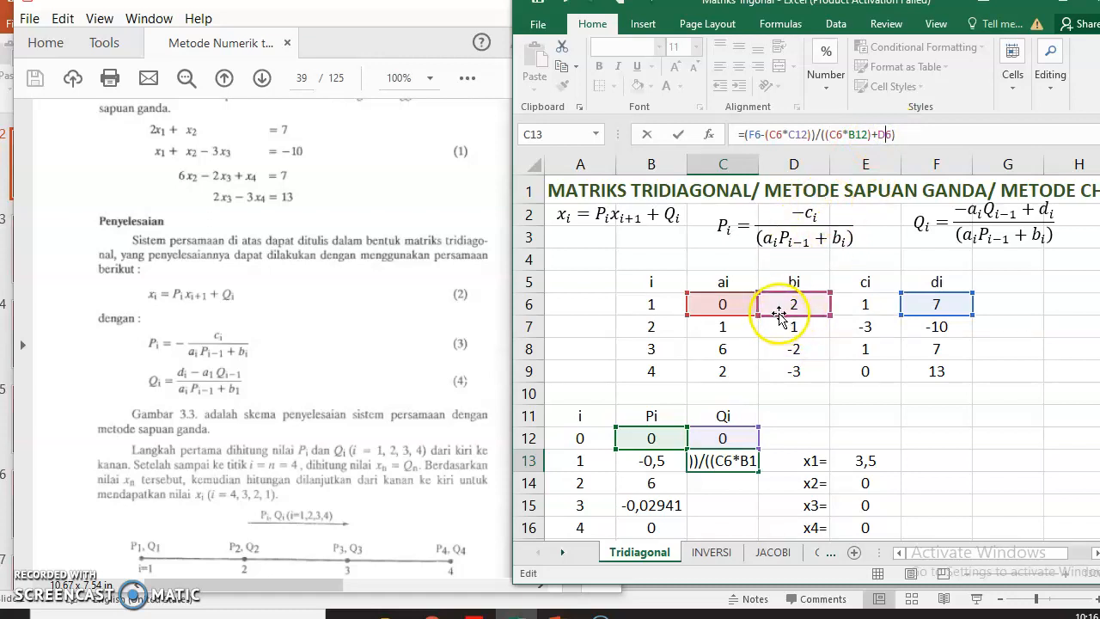
{"action": "key", "text": "Return"}
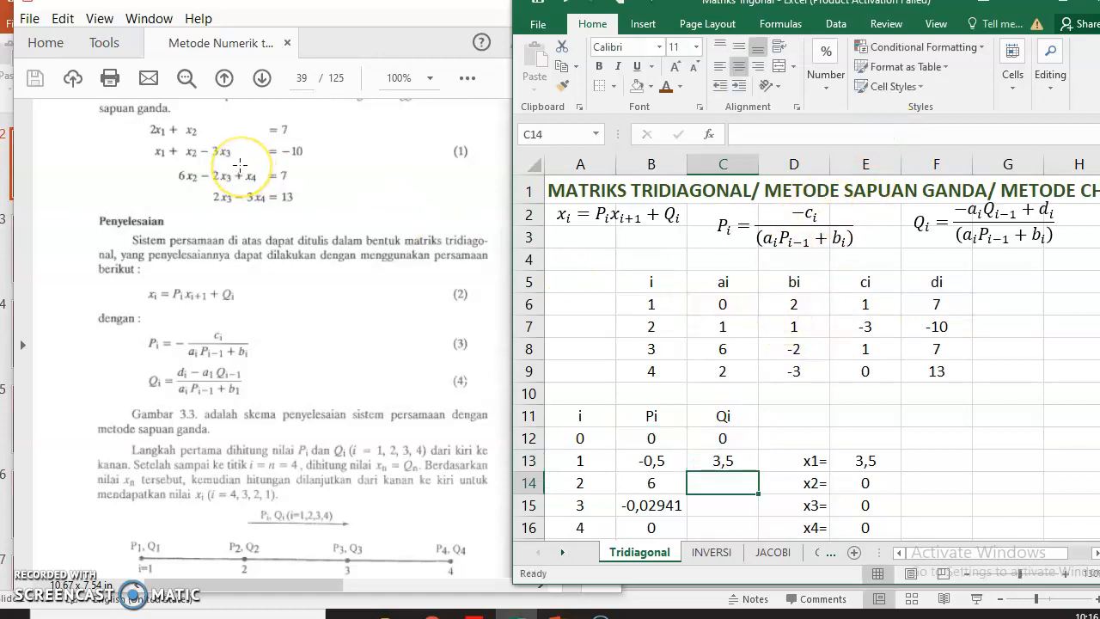
Step: Fill the Qi formula from C13 down to C16
{"action": "left_click", "coordinate": [728, 459]}
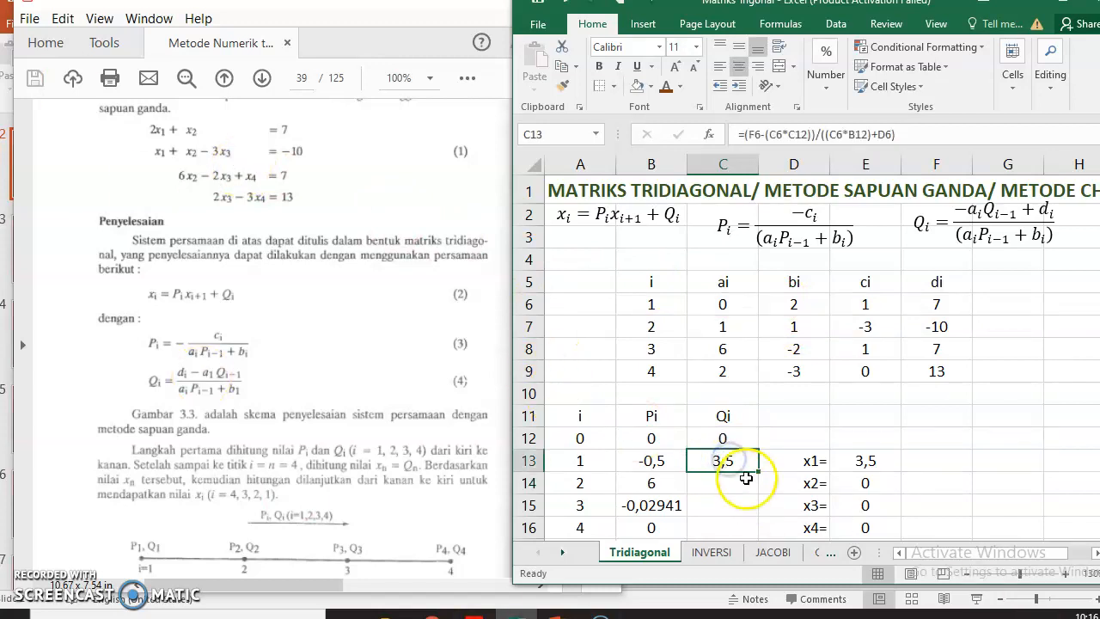
{"action": "left_click_drag", "start_coordinate": [757, 471], "coordinate": [751, 540]}
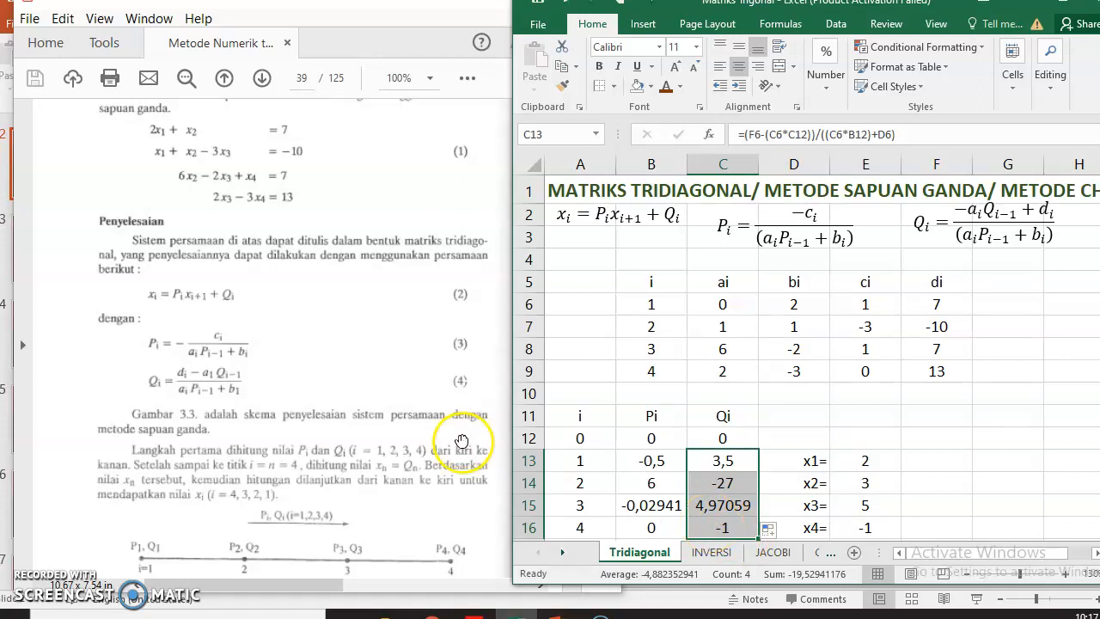
Step: Show the book's worked Pi and Qi solution beside the worksheet and compare P1 and Q1 in B13 and C13
{"action": "left_click", "coordinate": [325, 589]}
{"action": "left_click_drag", "start_coordinate": [324, 589], "coordinate": [469, 607]}
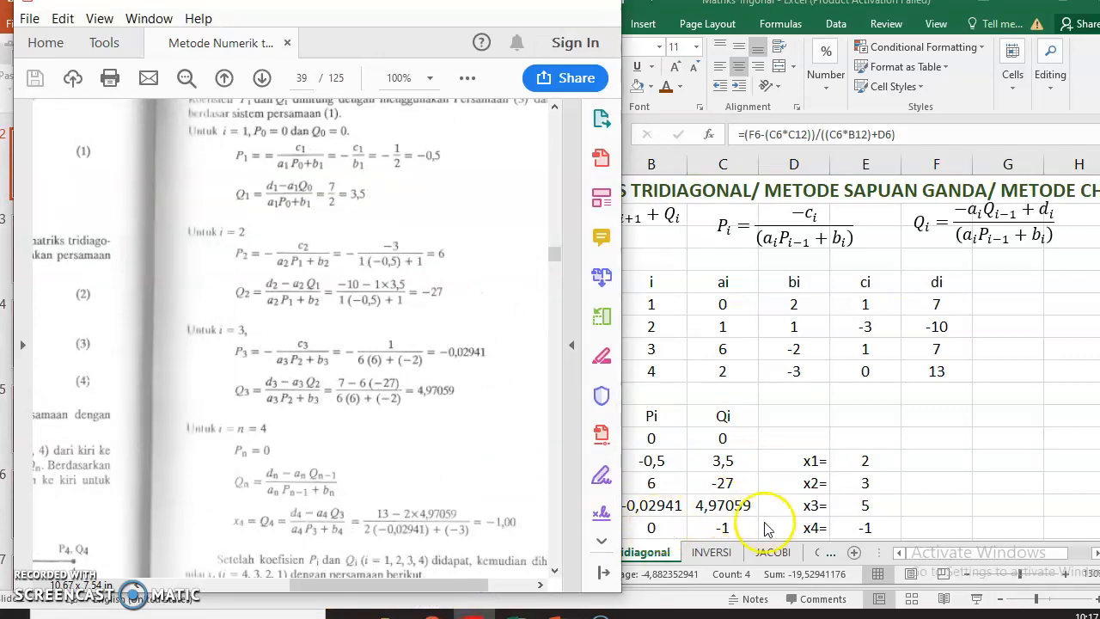
{"action": "left_click_drag", "start_coordinate": [928, 11], "coordinate": [970, 16]}
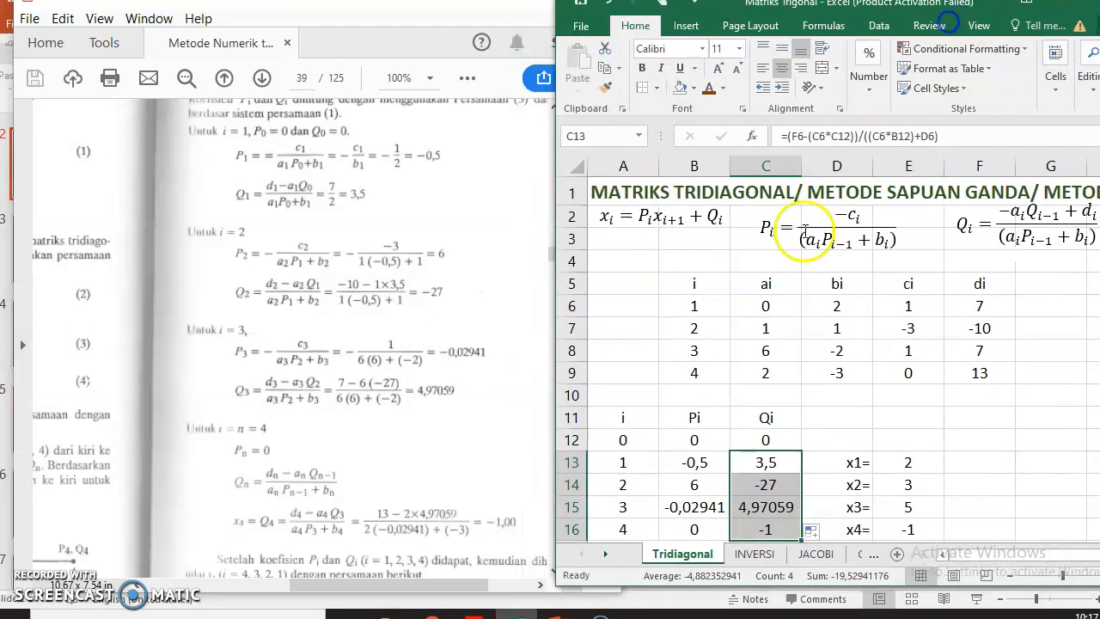
{"action": "left_click", "coordinate": [686, 465]}
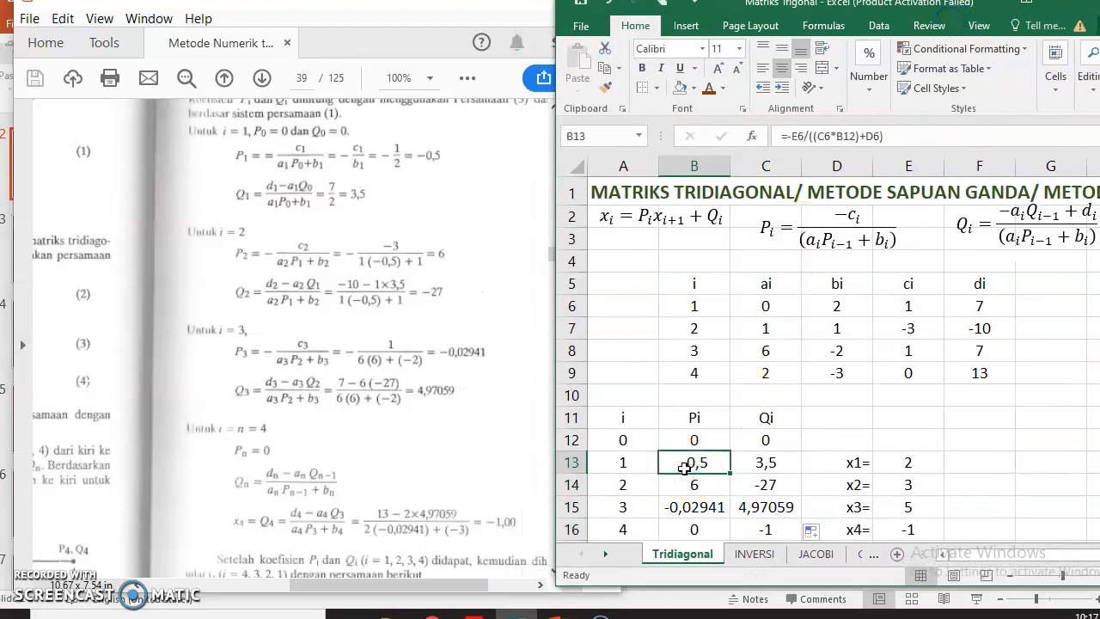
{"action": "left_click", "coordinate": [778, 463]}
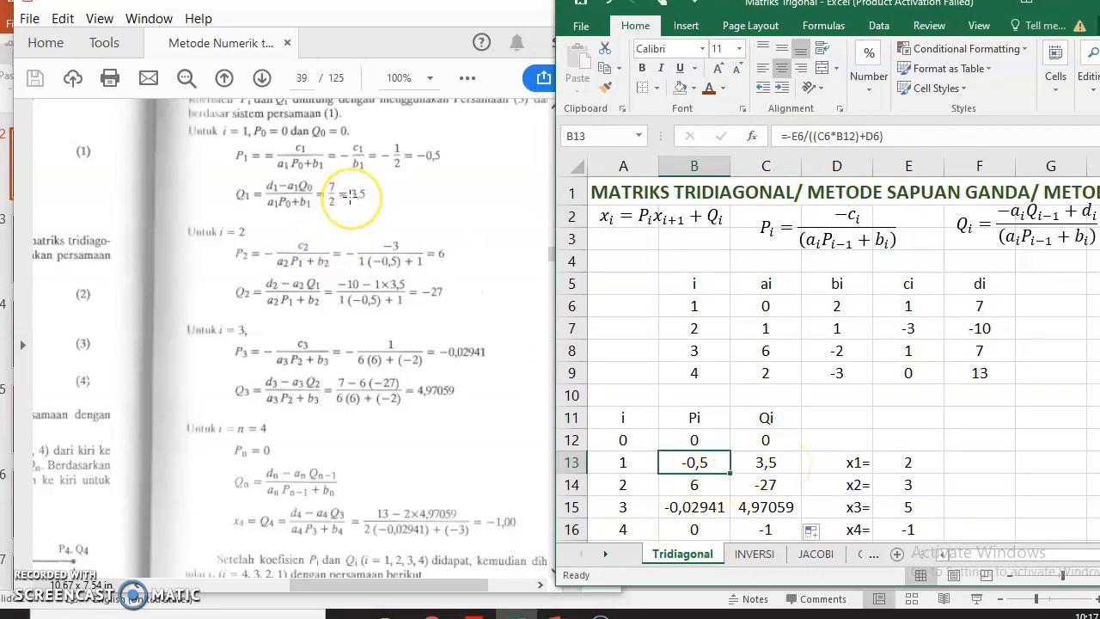
Step: Compare the Pi and Qi values for i = 2 to 4 in B14:C16 with the book's worked solution
{"action": "left_click", "coordinate": [691, 492]}
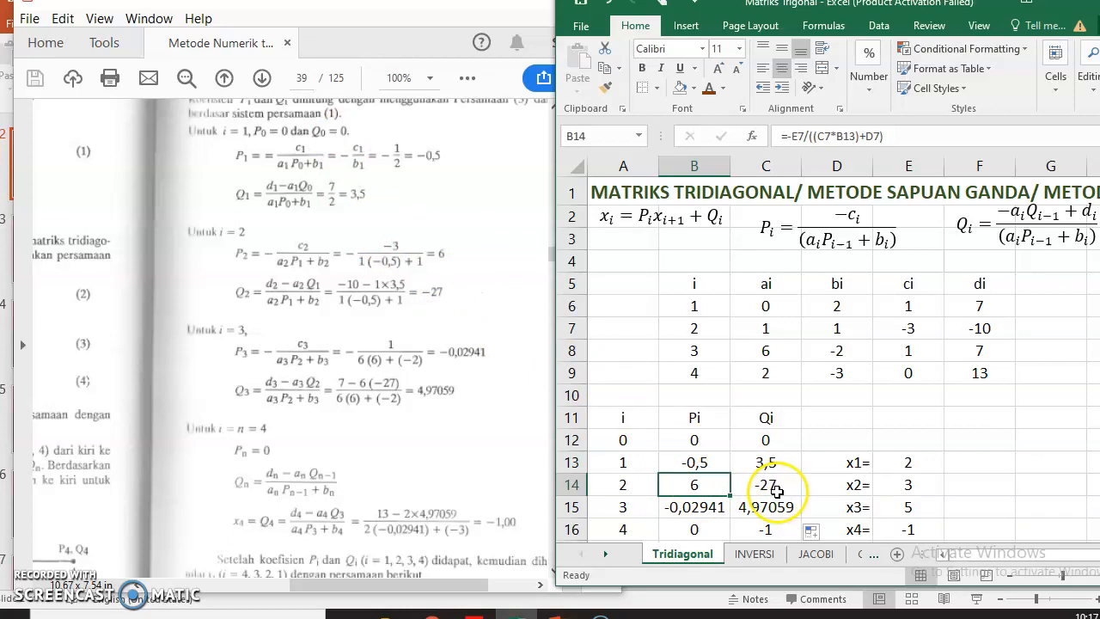
{"action": "scroll", "coordinate": [776, 481], "scroll_direction": "down", "scroll_amount": 2}
{"action": "scroll", "coordinate": [775, 490], "scroll_direction": "up", "scroll_amount": 1}
{"action": "scroll", "coordinate": [776, 490], "scroll_direction": "up", "scroll_amount": 1}
{"action": "scroll", "coordinate": [775, 489], "scroll_direction": "down", "scroll_amount": 1}
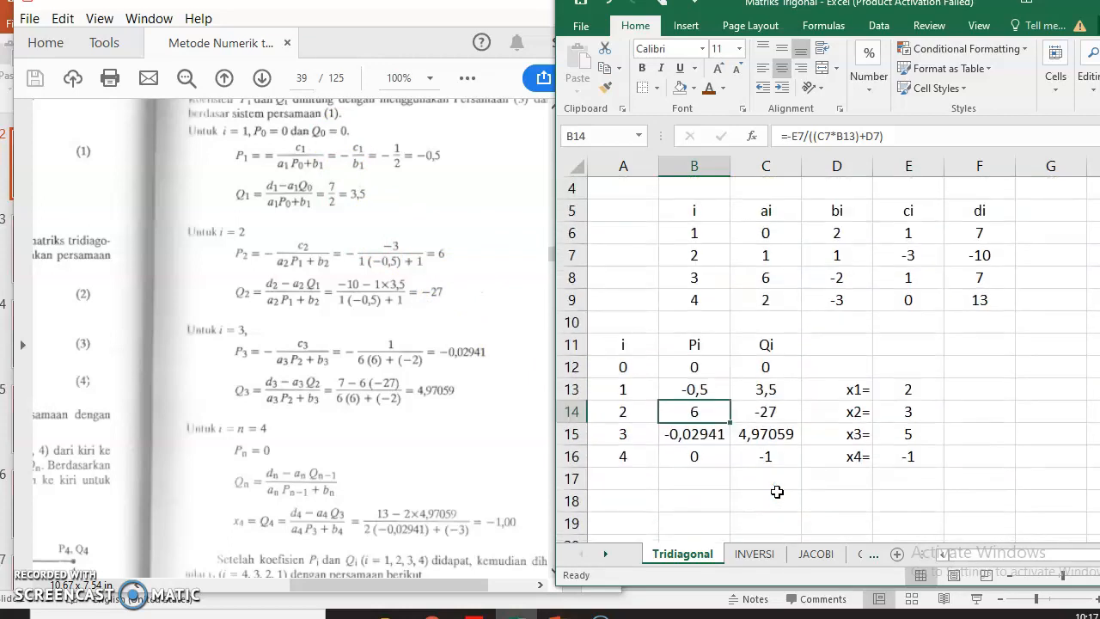
{"action": "scroll", "coordinate": [747, 481], "scroll_direction": "up", "scroll_amount": 1}
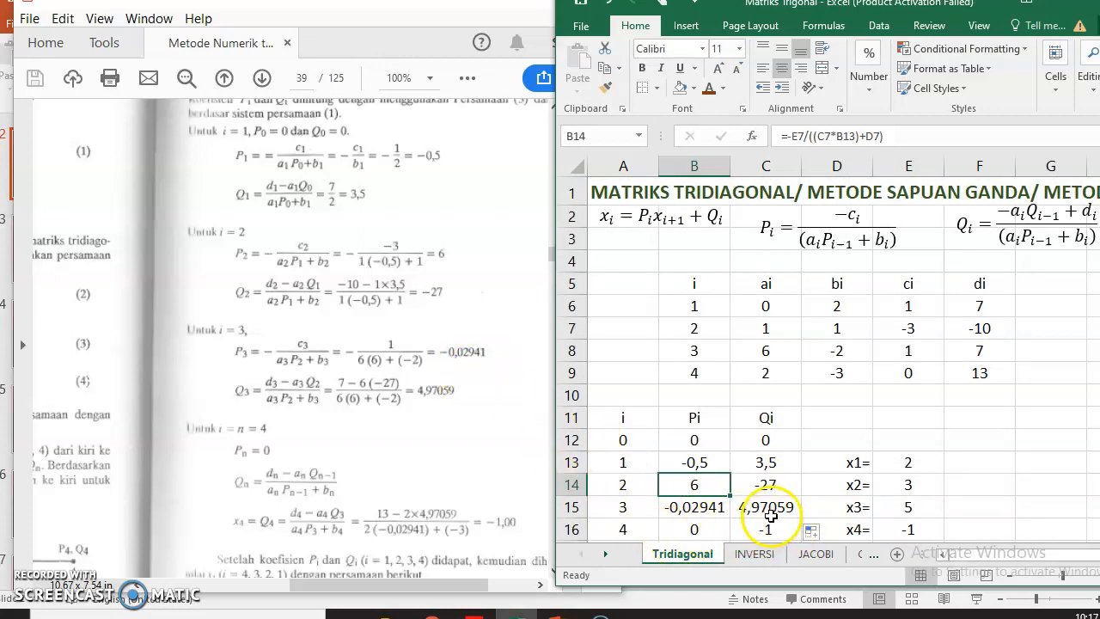
{"action": "left_click", "coordinate": [708, 533]}
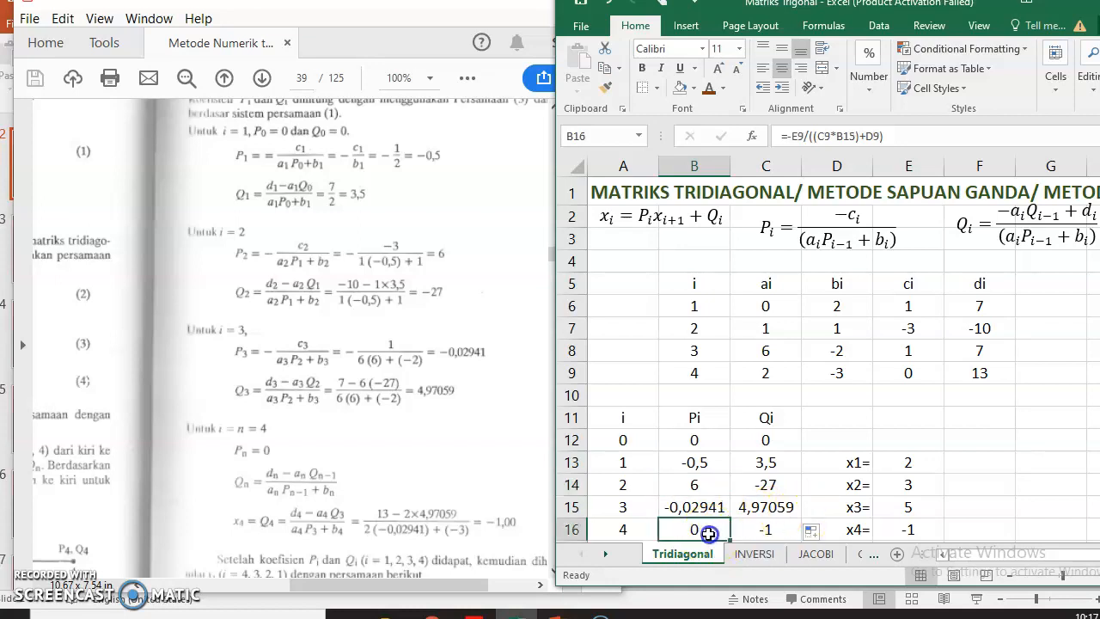
{"action": "left_click", "coordinate": [773, 531]}
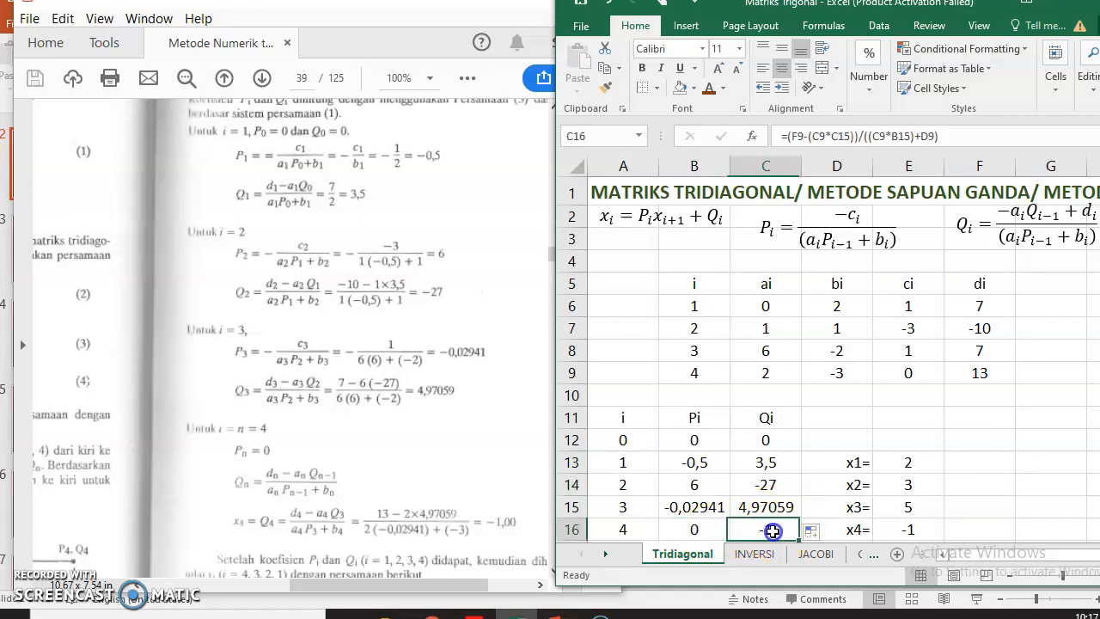
Step: Examine which cells the Q1 formula in C13 references, leaving the formula as it is
{"action": "left_click", "coordinate": [767, 462]}
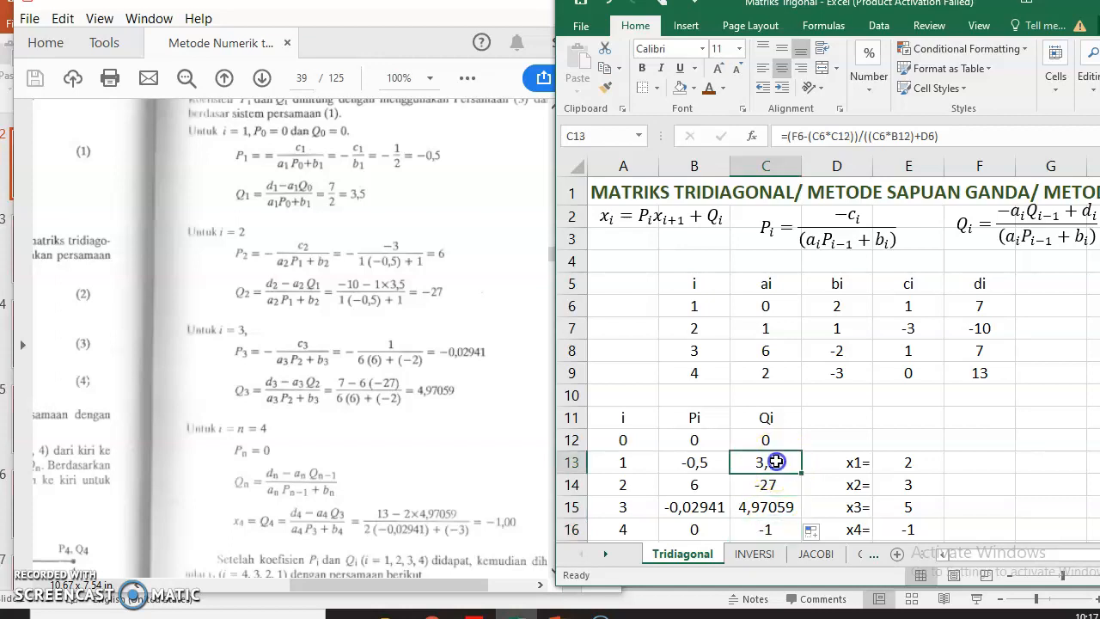
{"action": "left_click", "coordinate": [791, 134]}
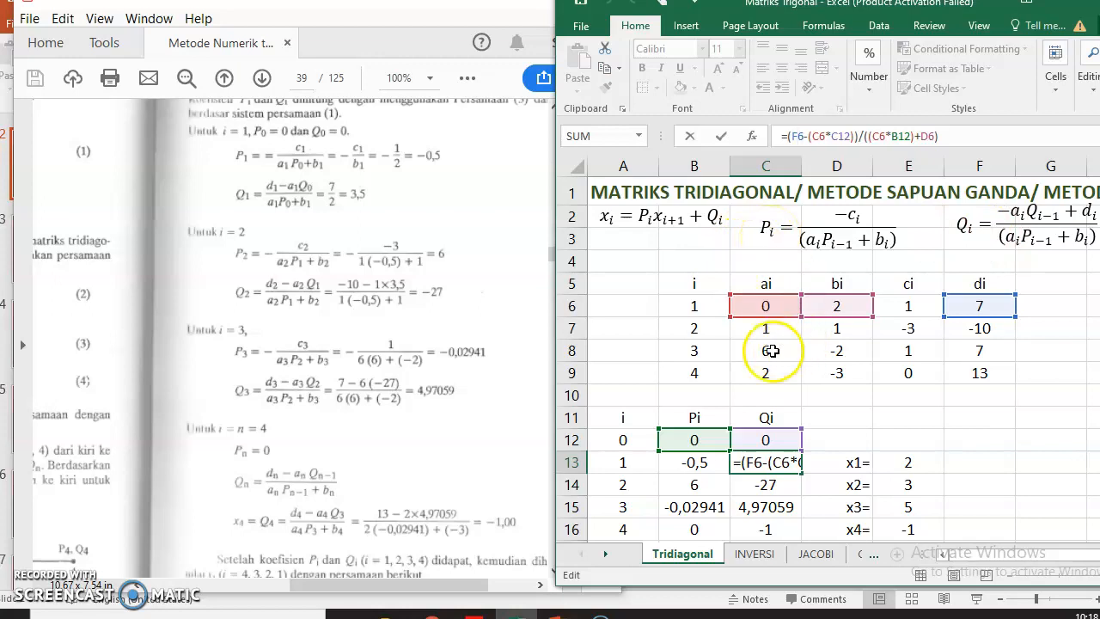
{"action": "key", "text": "Return"}
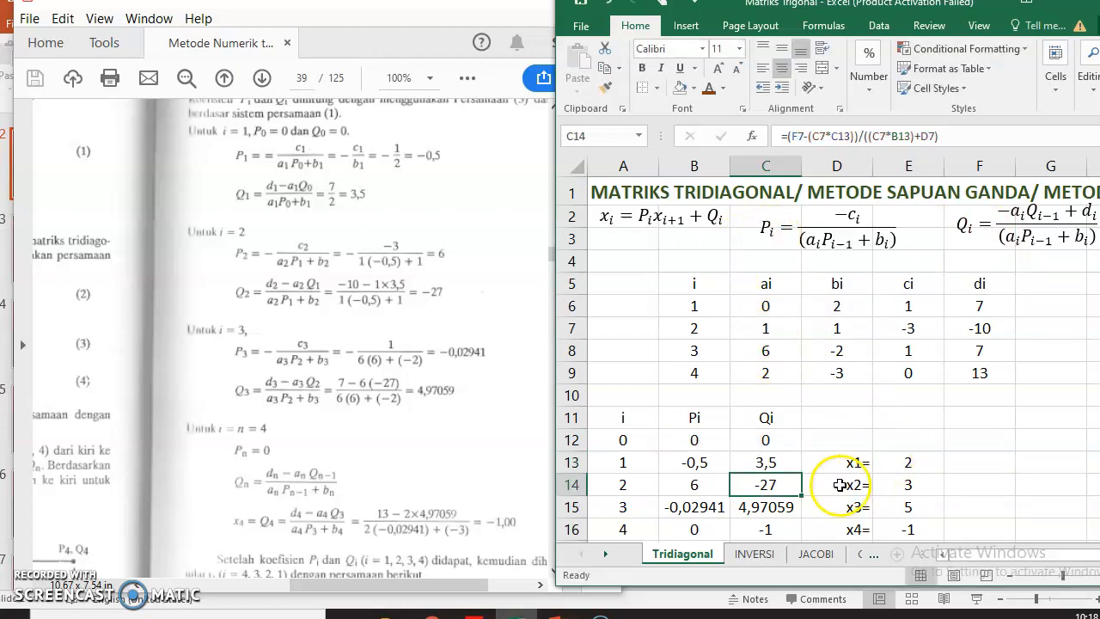
Step: Examine the x4 formula in E16 and the Qi cell it refers to
{"action": "scroll", "coordinate": [786, 488], "scroll_direction": "down", "scroll_amount": 1}
{"action": "scroll", "coordinate": [785, 488], "scroll_direction": "down", "scroll_amount": 2}
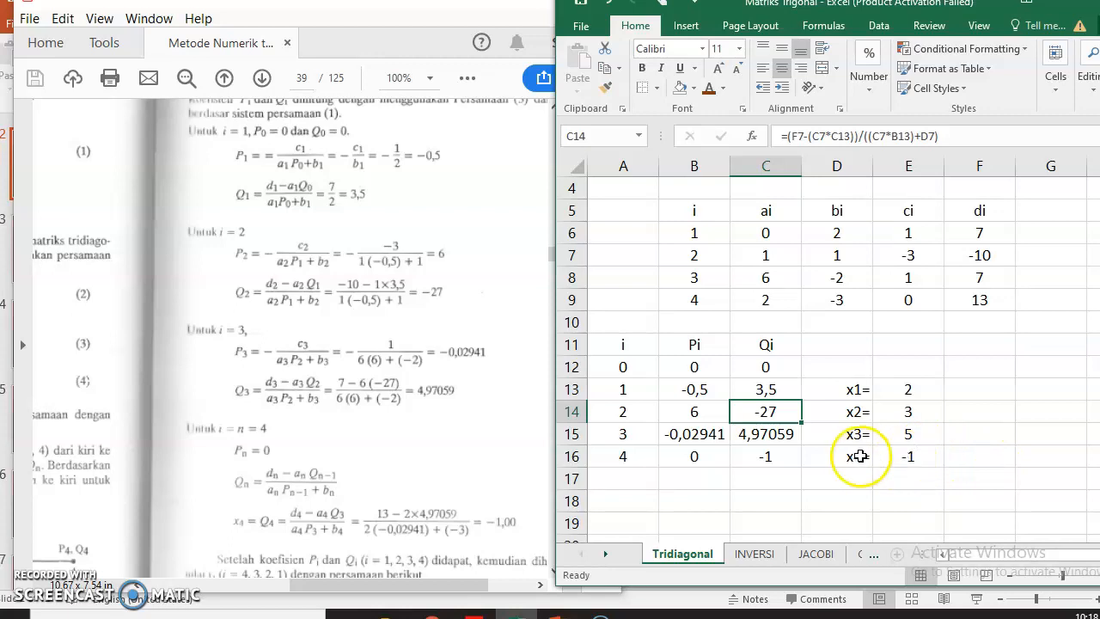
{"action": "left_click", "coordinate": [860, 456]}
{"action": "left_click", "coordinate": [909, 456]}
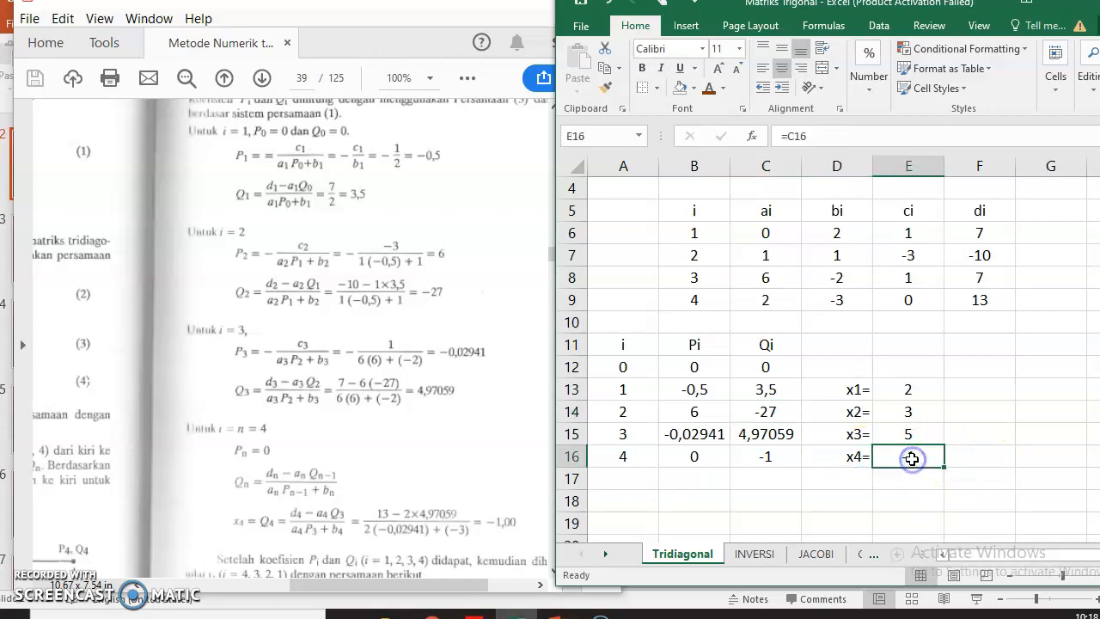
{"action": "scroll", "coordinate": [793, 152], "scroll_direction": "up", "scroll_amount": 1}
{"action": "scroll", "coordinate": [780, 197], "scroll_direction": "down", "scroll_amount": 1}
{"action": "scroll", "coordinate": [797, 211], "scroll_direction": "up", "scroll_amount": 1}
{"action": "scroll", "coordinate": [797, 211], "scroll_direction": "up", "scroll_amount": 1}
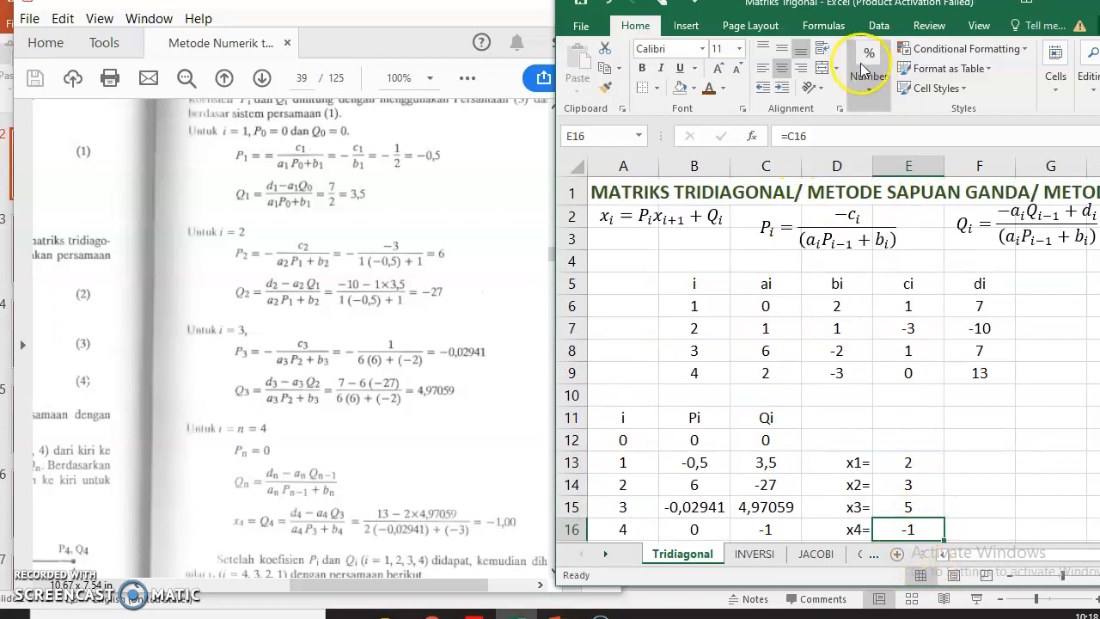
{"action": "left_click", "coordinate": [812, 135]}
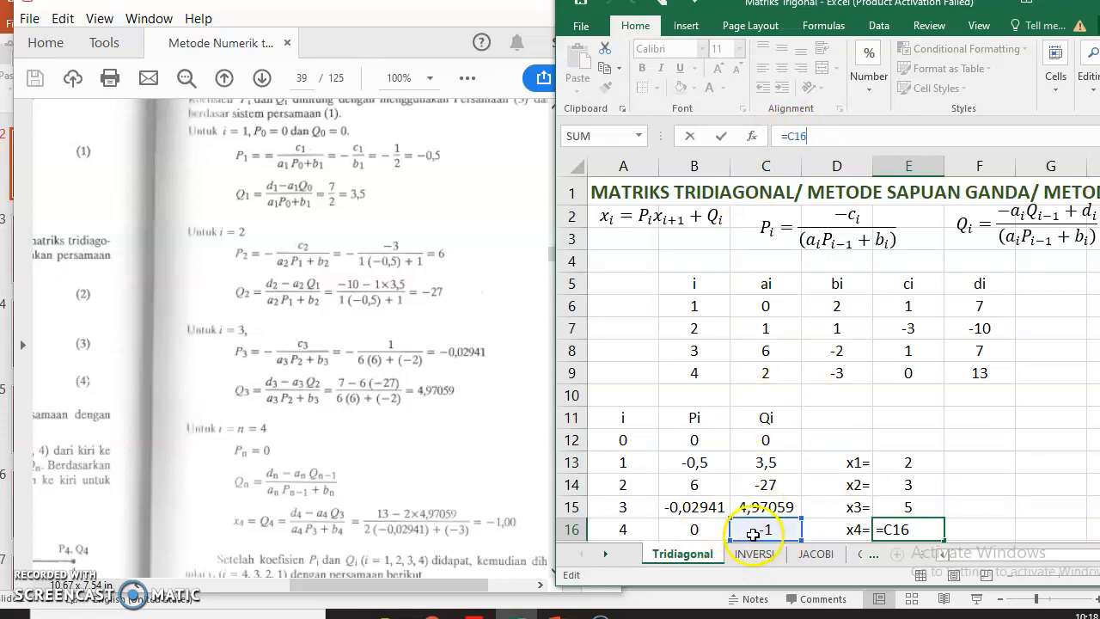
{"action": "key", "text": "Return"}
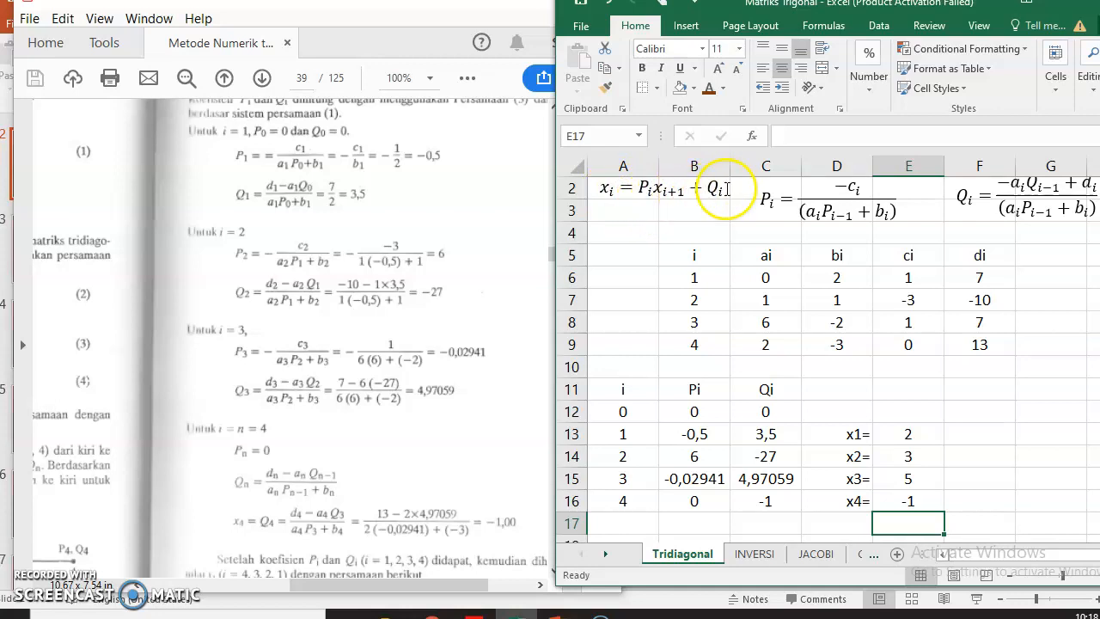
Step: Examine the x3 formula in E15 against the equation xi = Pi xi+1 + Qi
{"action": "left_click", "coordinate": [903, 479]}
{"action": "left_click", "coordinate": [794, 136]}
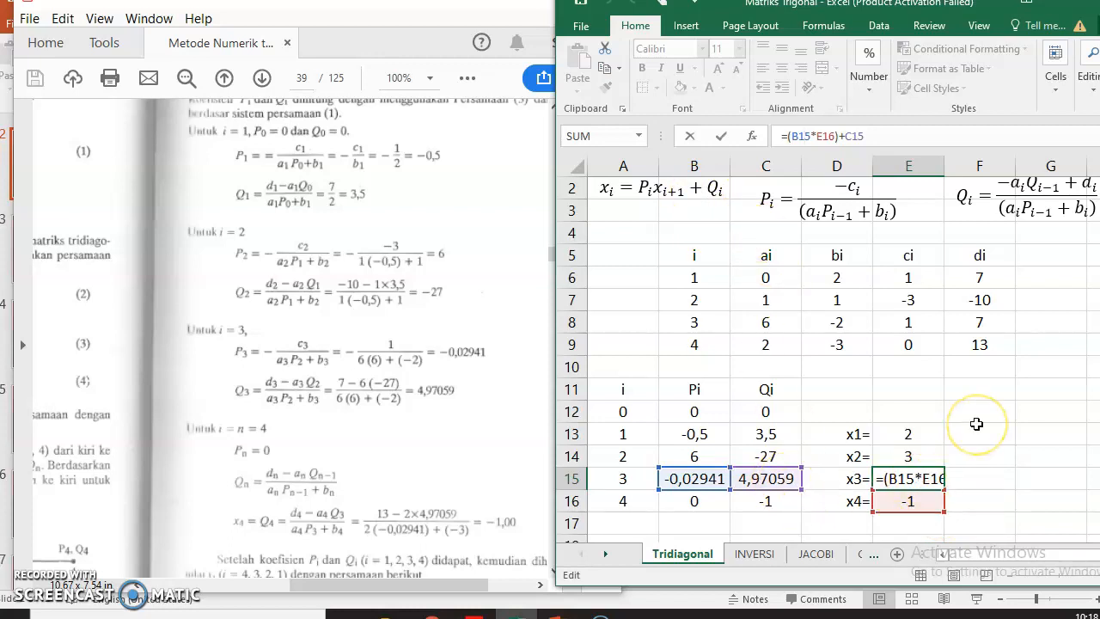
{"action": "key", "text": "Return"}
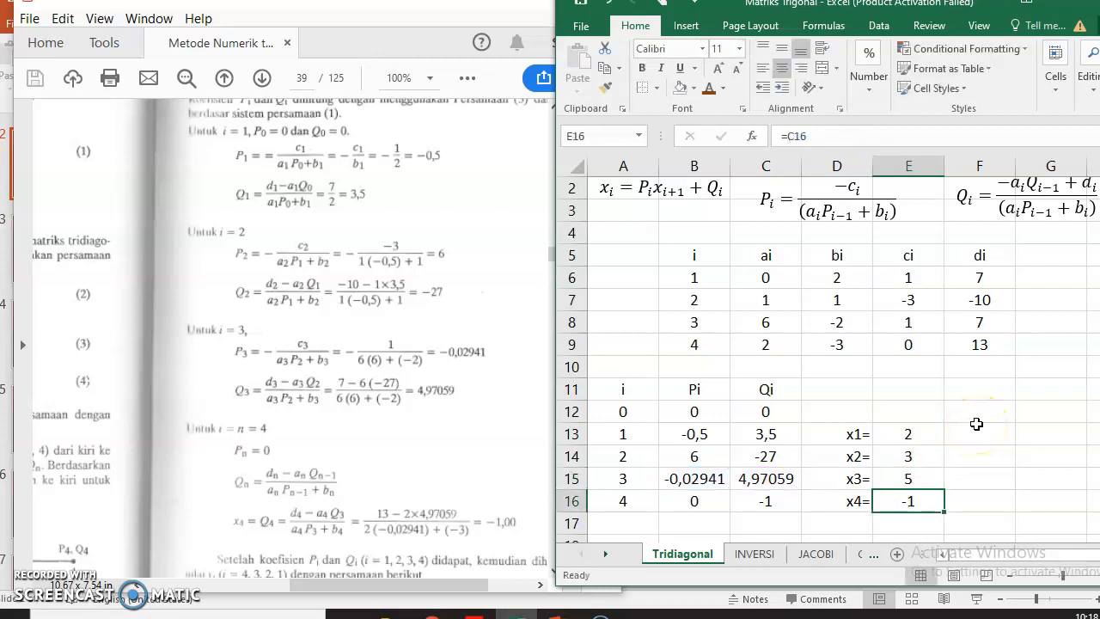
Step: Examine the x1 formula in E13, tracing its P1, x2 and Q1 references
{"action": "left_click", "coordinate": [928, 434]}
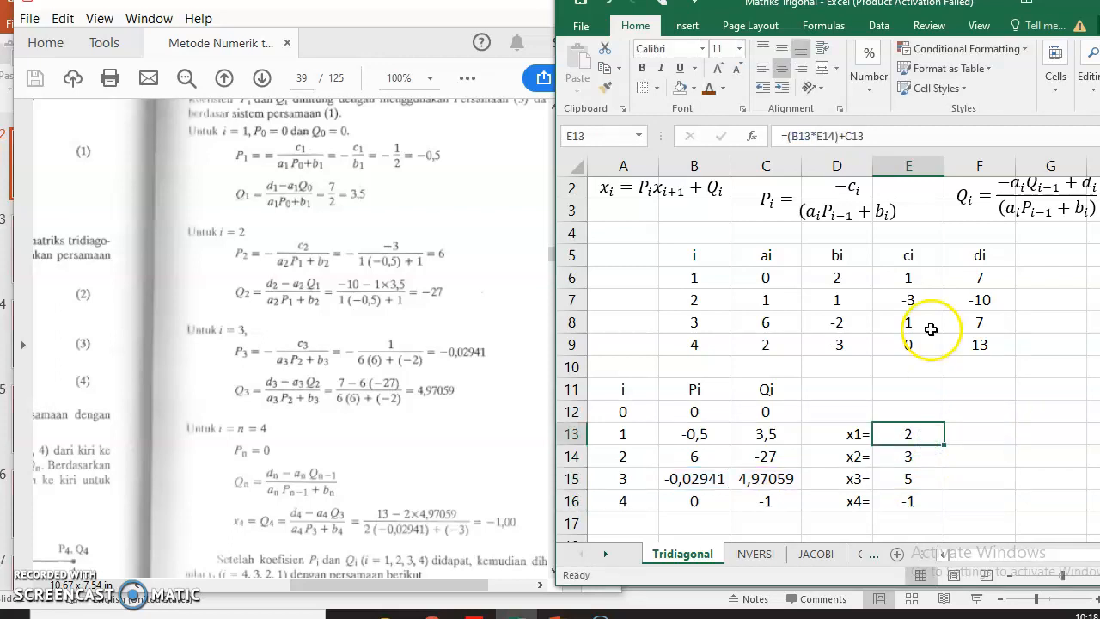
{"action": "left_click", "coordinate": [799, 138]}
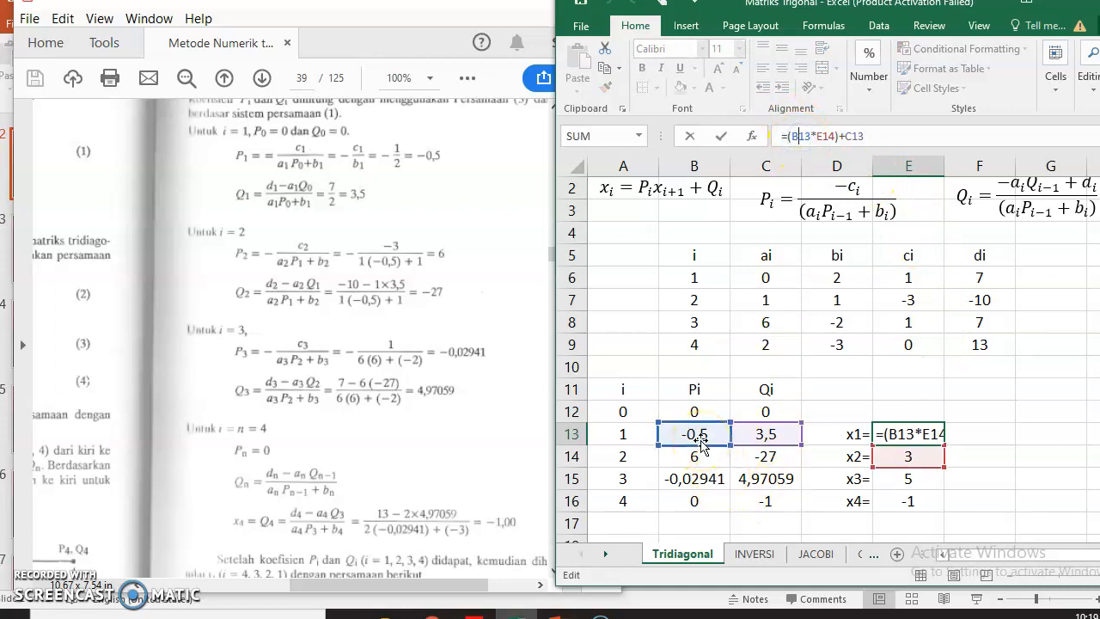
{"action": "left_click_drag", "start_coordinate": [702, 441], "coordinate": [753, 437]}
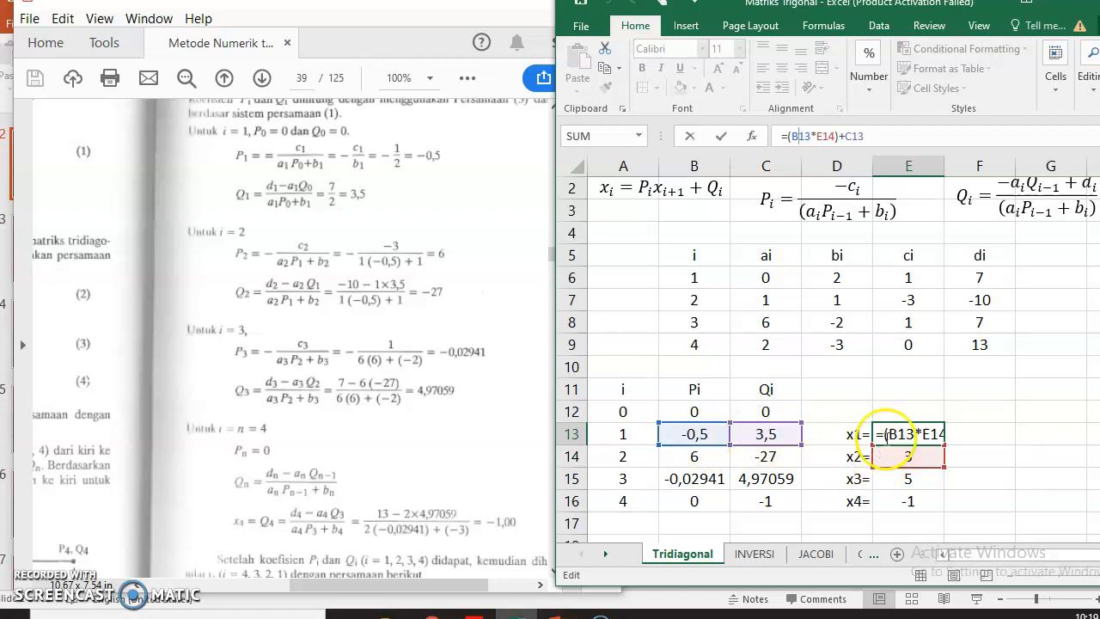
{"action": "left_click", "coordinate": [845, 137]}
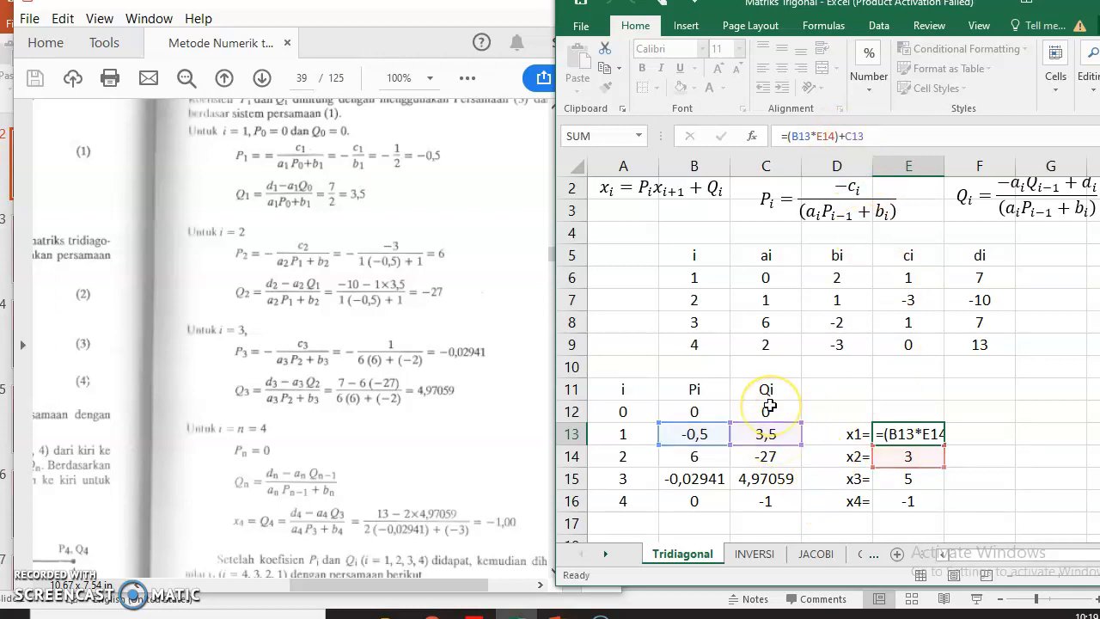
{"action": "key", "text": "Return"}
Step: Fill the x1 formula from E13 down to E15 and check the copied formula in E14
{"action": "left_click", "coordinate": [932, 433]}
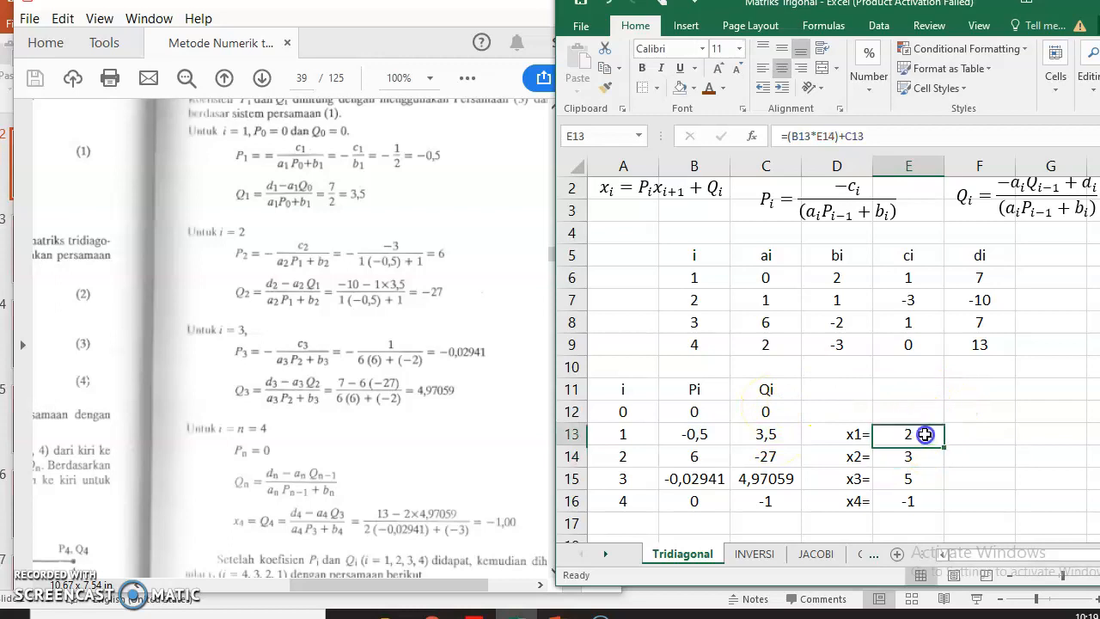
{"action": "left_click_drag", "start_coordinate": [941, 445], "coordinate": [941, 486]}
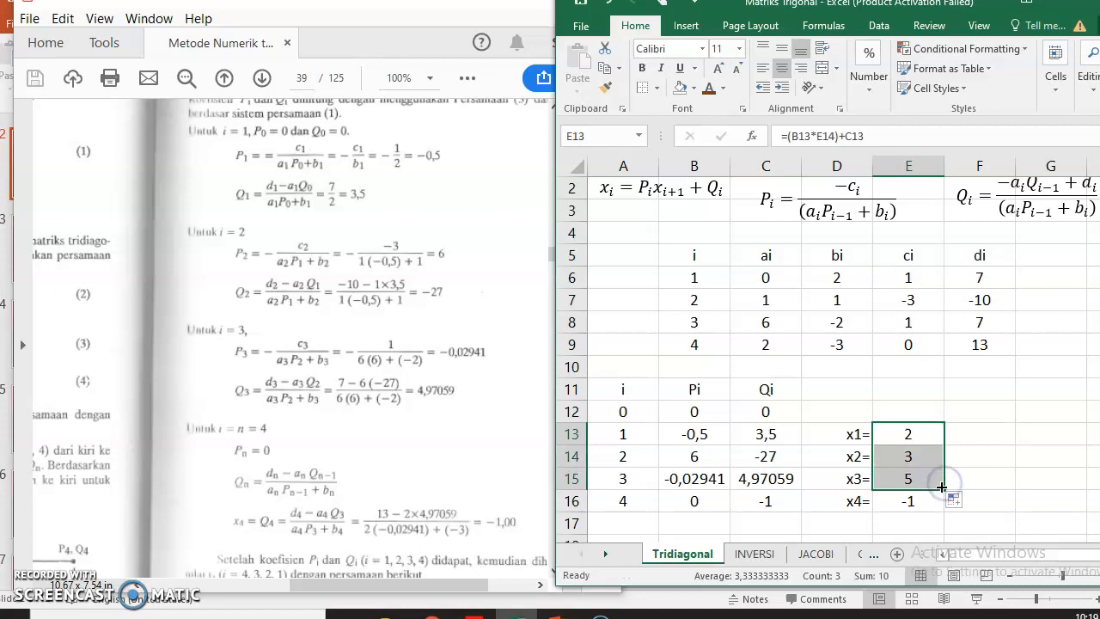
{"action": "left_click", "coordinate": [911, 455]}
Step: Find the book's back-calculation of xi for i = 4 to 1 on page 72 and compare it with E13:E16
{"action": "scroll", "coordinate": [451, 427], "scroll_direction": "down", "scroll_amount": 5}
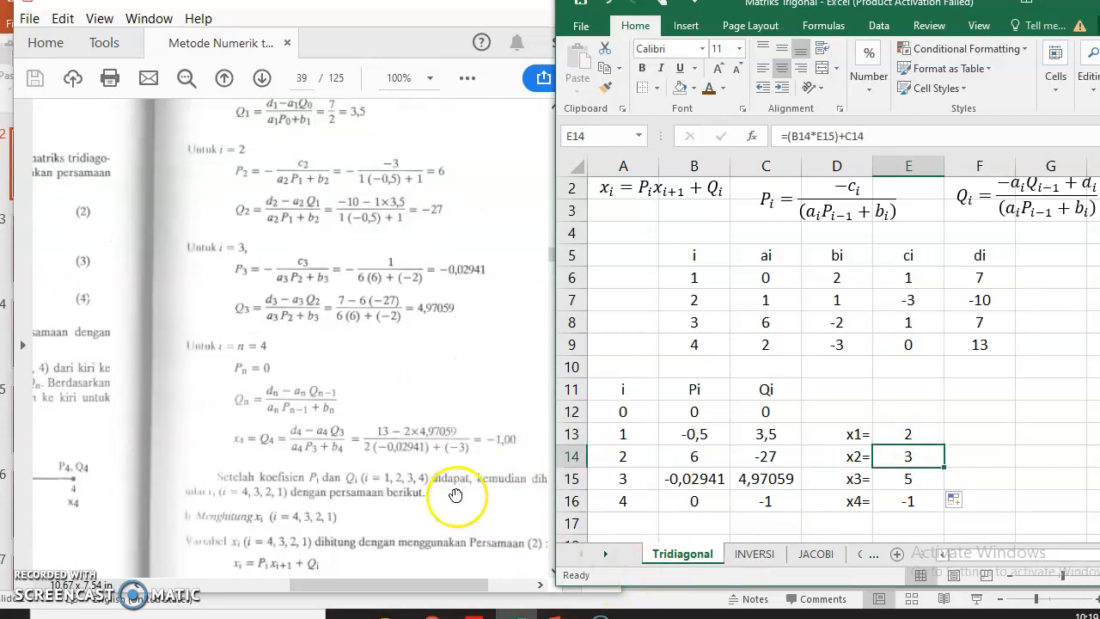
{"action": "left_click_drag", "start_coordinate": [439, 586], "coordinate": [341, 584]}
{"action": "scroll", "coordinate": [308, 493], "scroll_direction": "down", "scroll_amount": 20}
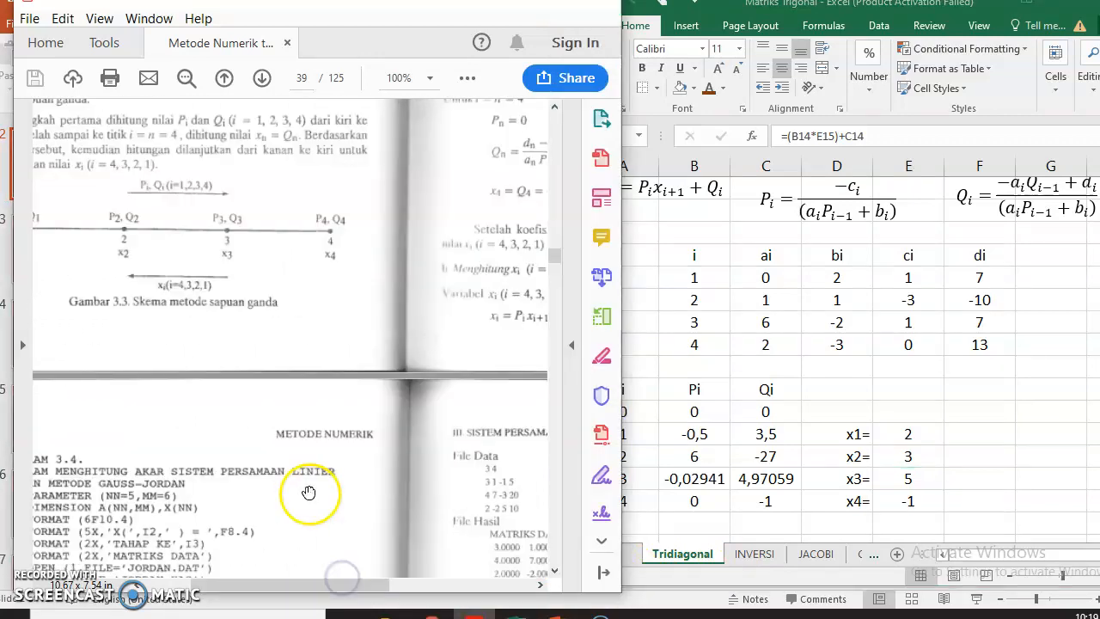
{"action": "scroll", "coordinate": [309, 493], "scroll_direction": "down", "scroll_amount": 9}
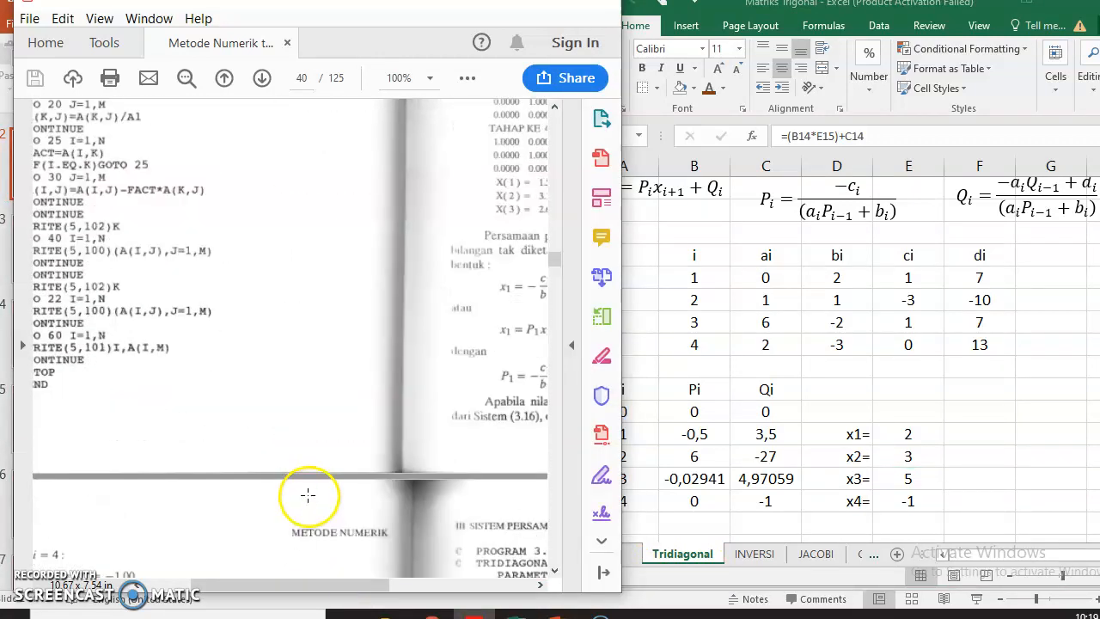
{"action": "scroll", "coordinate": [309, 495], "scroll_direction": "up", "scroll_amount": 4}
{"action": "scroll", "coordinate": [308, 497], "scroll_direction": "down", "scroll_amount": 2}
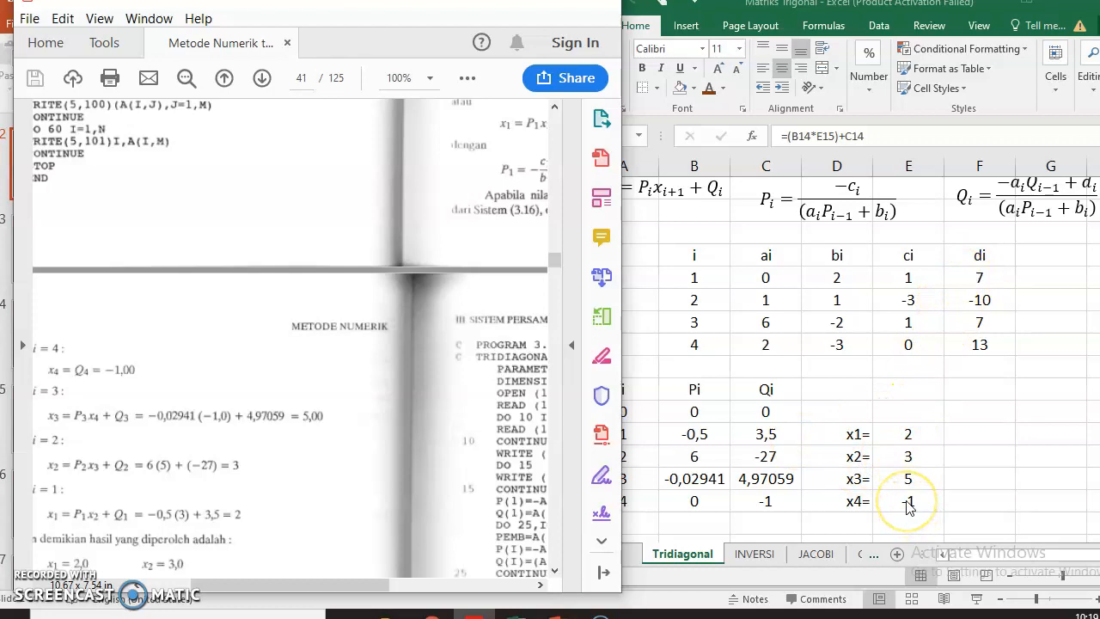
{"action": "left_click_drag", "start_coordinate": [364, 584], "coordinate": [342, 582]}
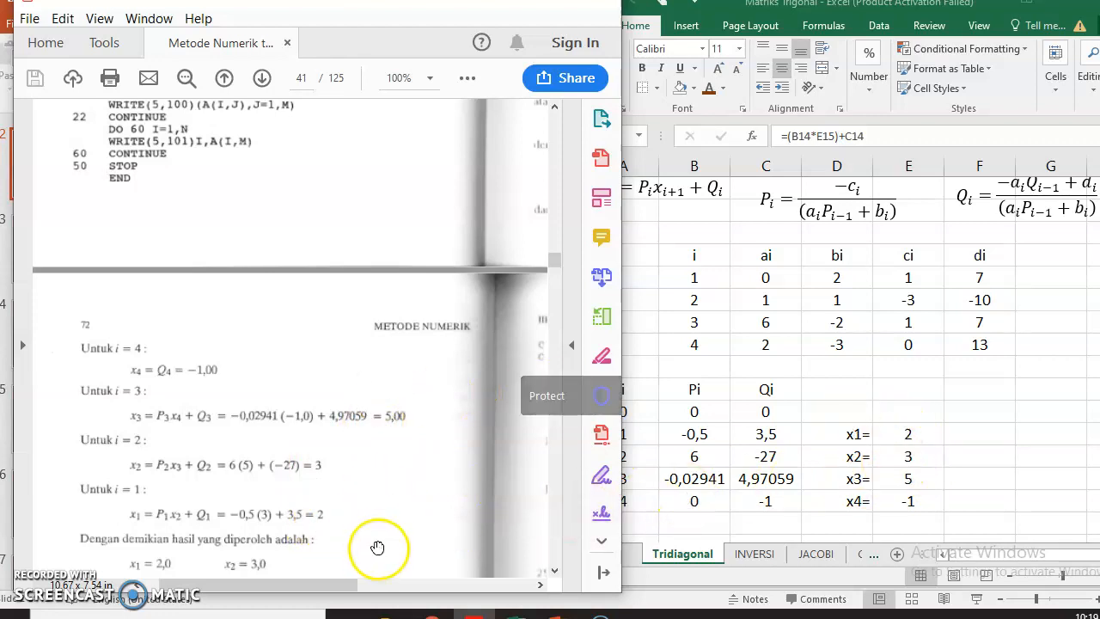
Step: Look through the book's facing pages, including Program 3.5 for tridiagonal matrices with the Choleski method and its result file
{"action": "left_click_drag", "start_coordinate": [344, 585], "coordinate": [433, 563]}
{"action": "scroll", "coordinate": [429, 417], "scroll_direction": "up", "scroll_amount": 5}
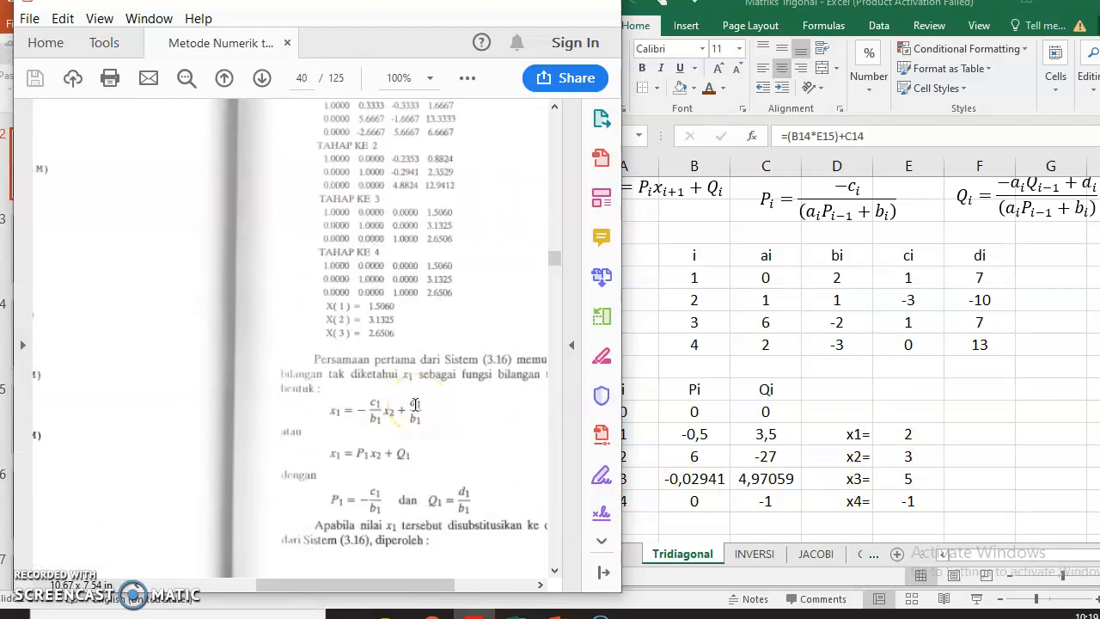
{"action": "left_click", "coordinate": [396, 591]}
{"action": "left_click_drag", "start_coordinate": [395, 584], "coordinate": [430, 582]}
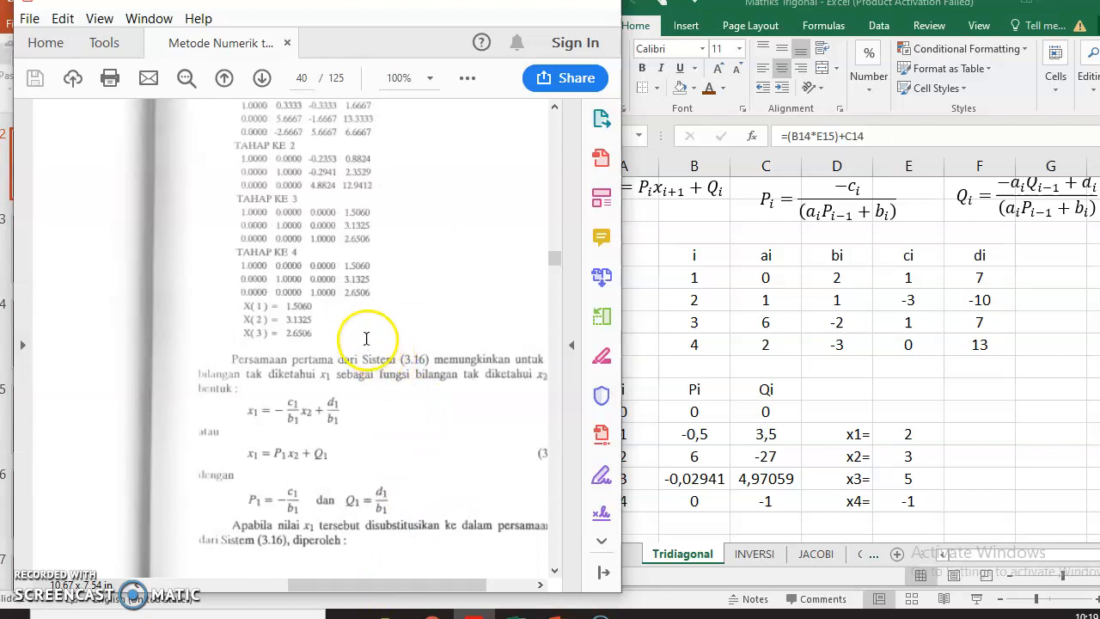
{"action": "scroll", "coordinate": [364, 352], "scroll_direction": "down", "scroll_amount": 10}
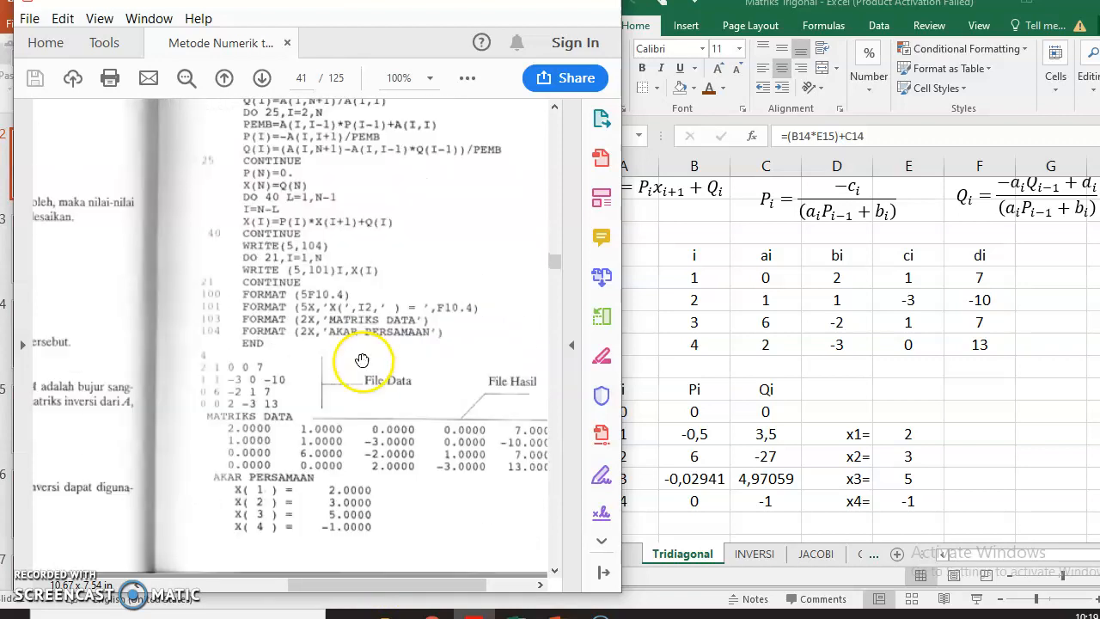
{"action": "scroll", "coordinate": [360, 360], "scroll_direction": "up", "scroll_amount": 8}
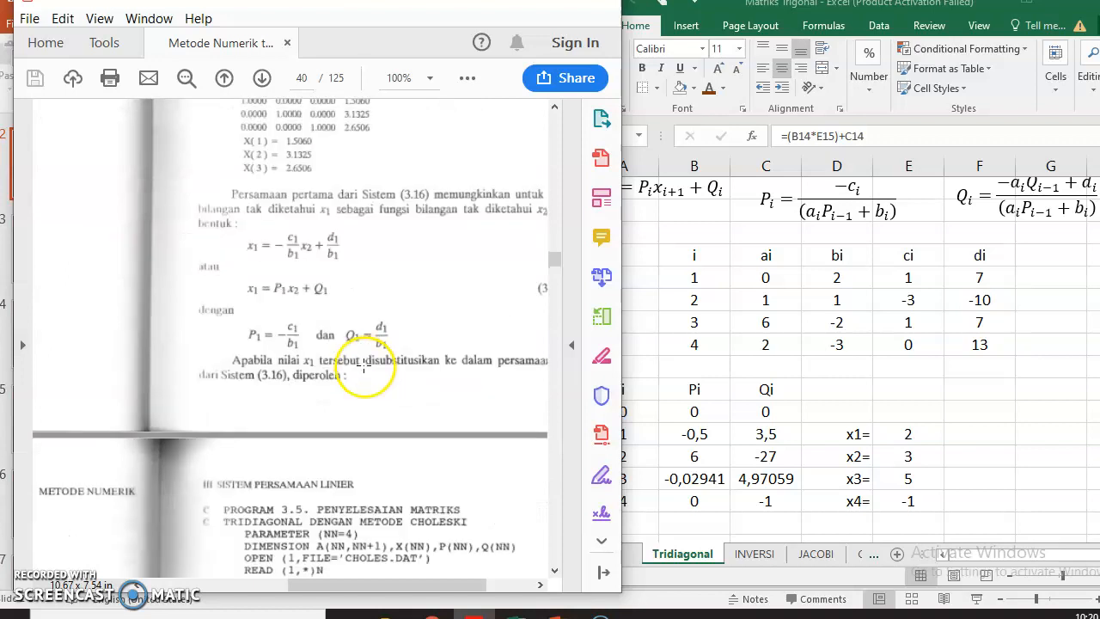
{"action": "scroll", "coordinate": [364, 366], "scroll_direction": "up", "scroll_amount": 3}
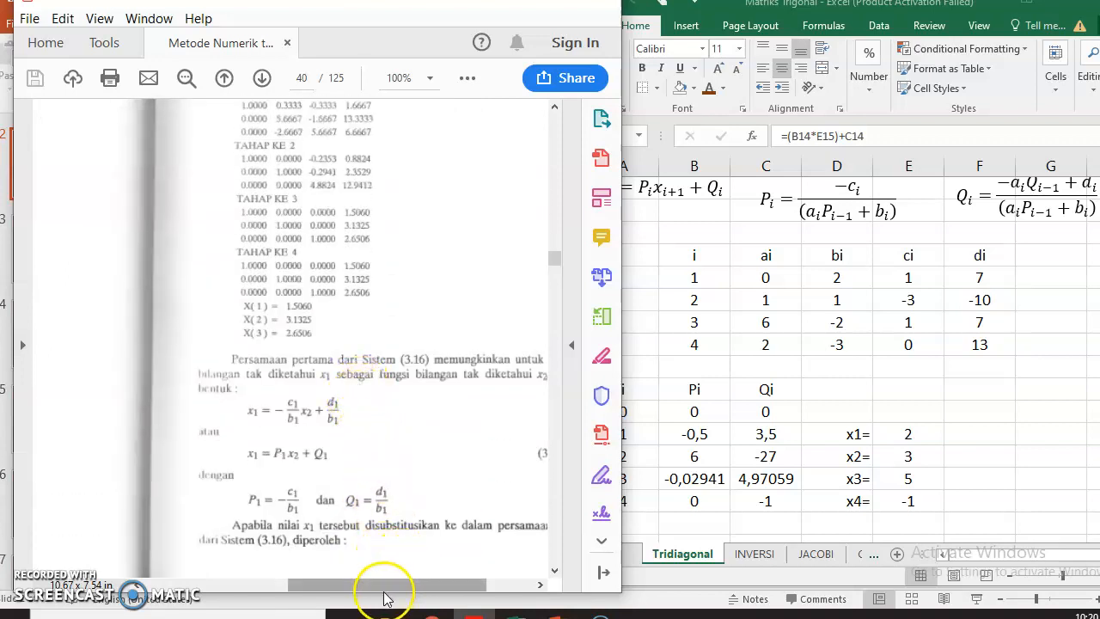
Step: Read the book's final x1 to x4 results and their substitution check in the original equations on page 72
{"action": "left_click_drag", "start_coordinate": [393, 593], "coordinate": [245, 587]}
{"action": "scroll", "coordinate": [257, 450], "scroll_direction": "down", "scroll_amount": 15}
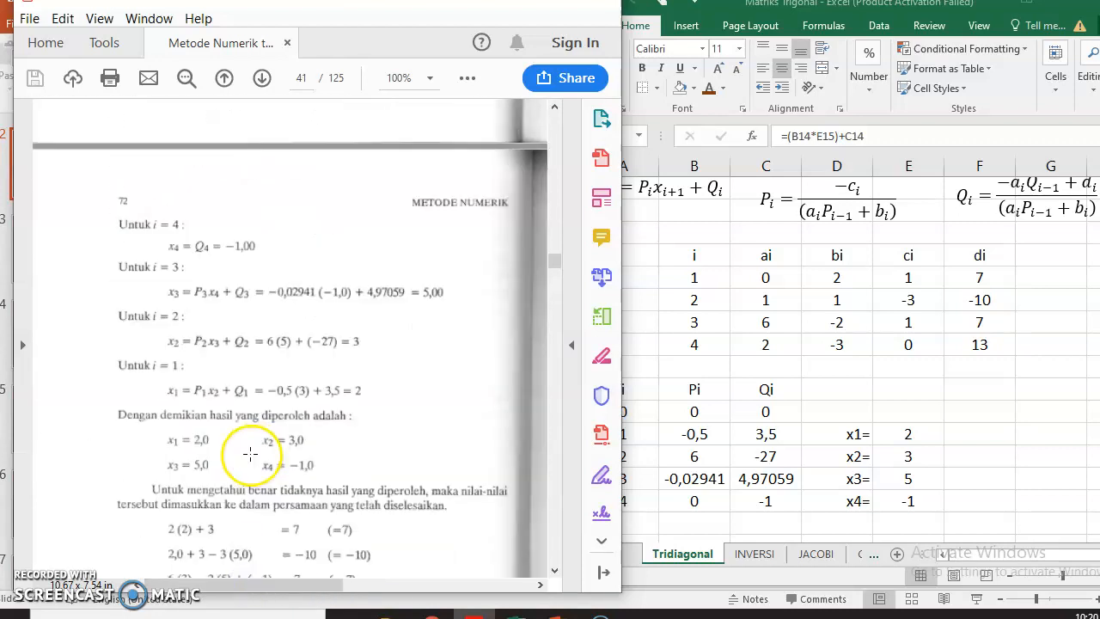
{"action": "scroll", "coordinate": [250, 455], "scroll_direction": "up", "scroll_amount": 3}
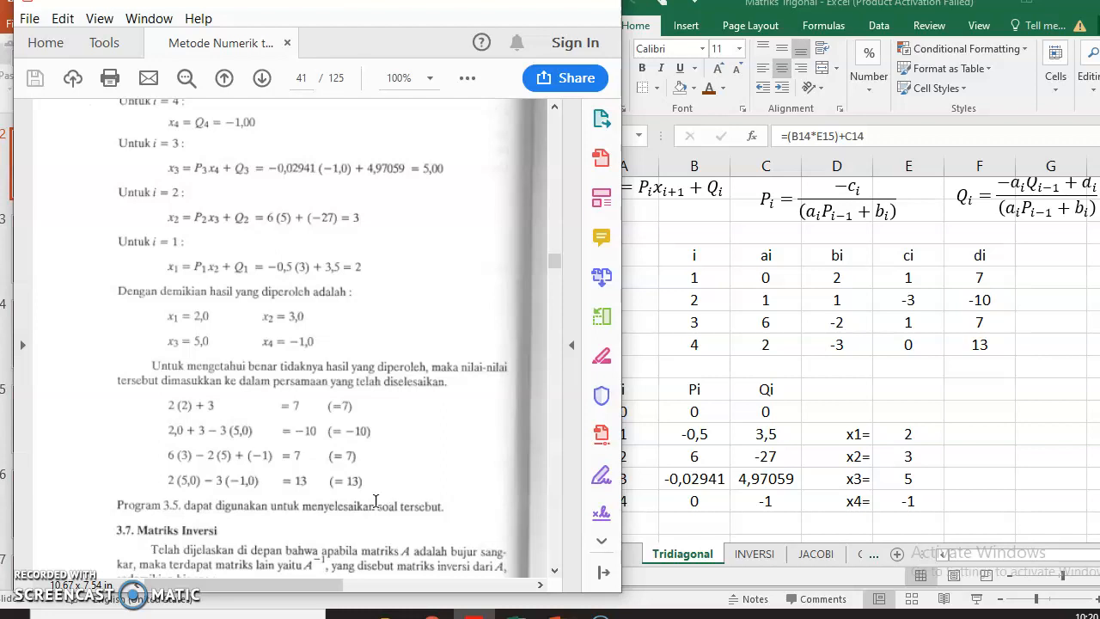
Step: Return to the Excel workbook and maximize its window with the Tridiagonal sheet shown from row 1
{"action": "left_click", "coordinate": [695, 369]}
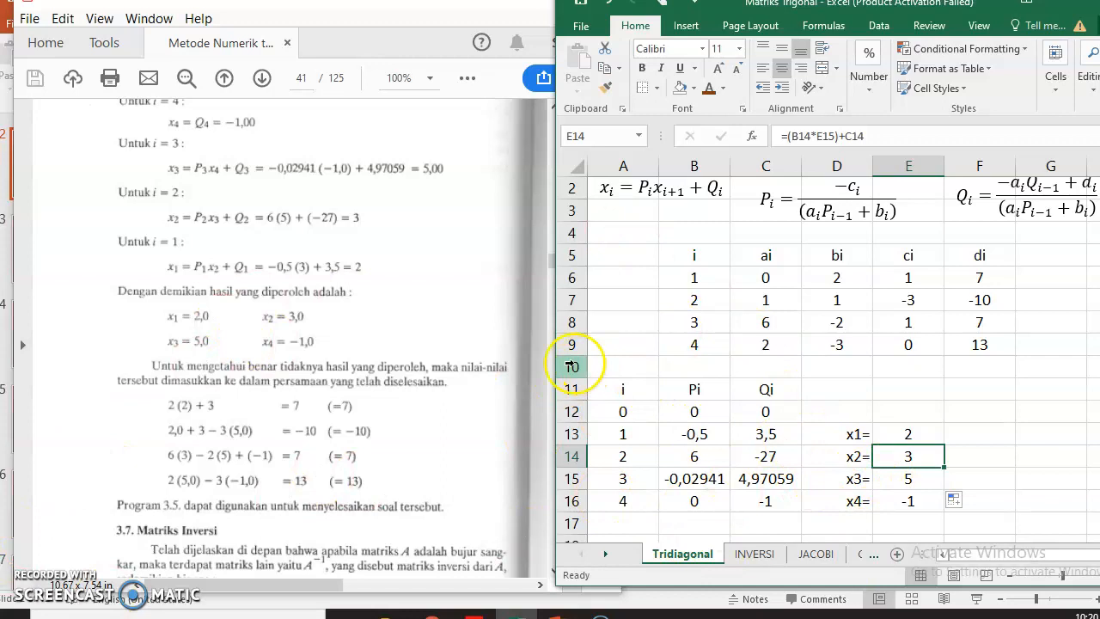
{"action": "scroll", "coordinate": [806, 337], "scroll_direction": "up", "scroll_amount": 1}
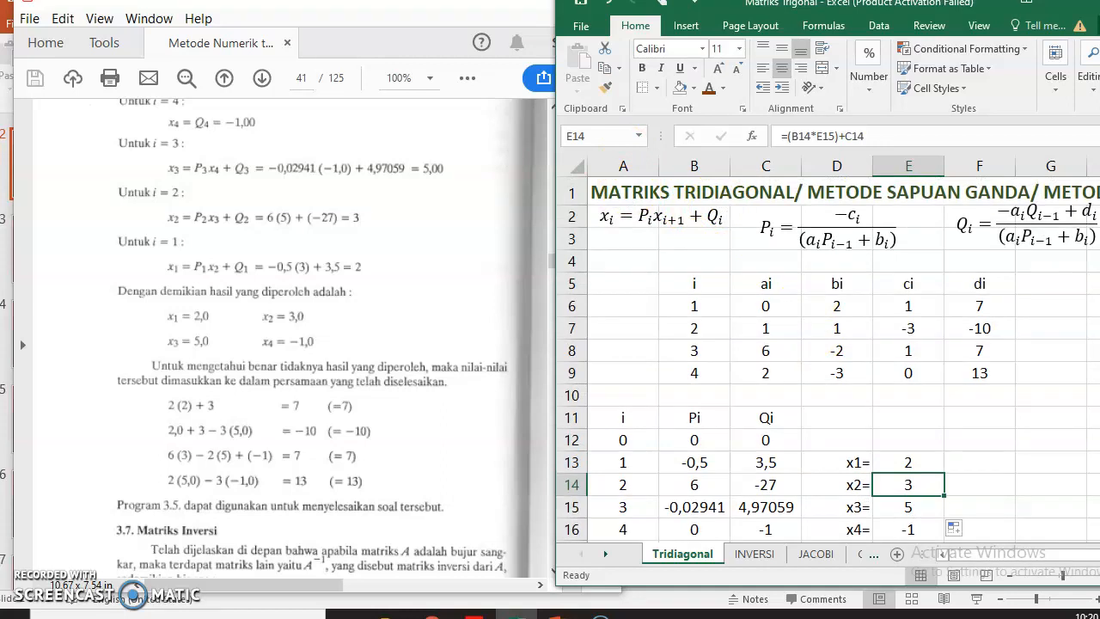
{"action": "left_click", "coordinate": [1084, 15]}
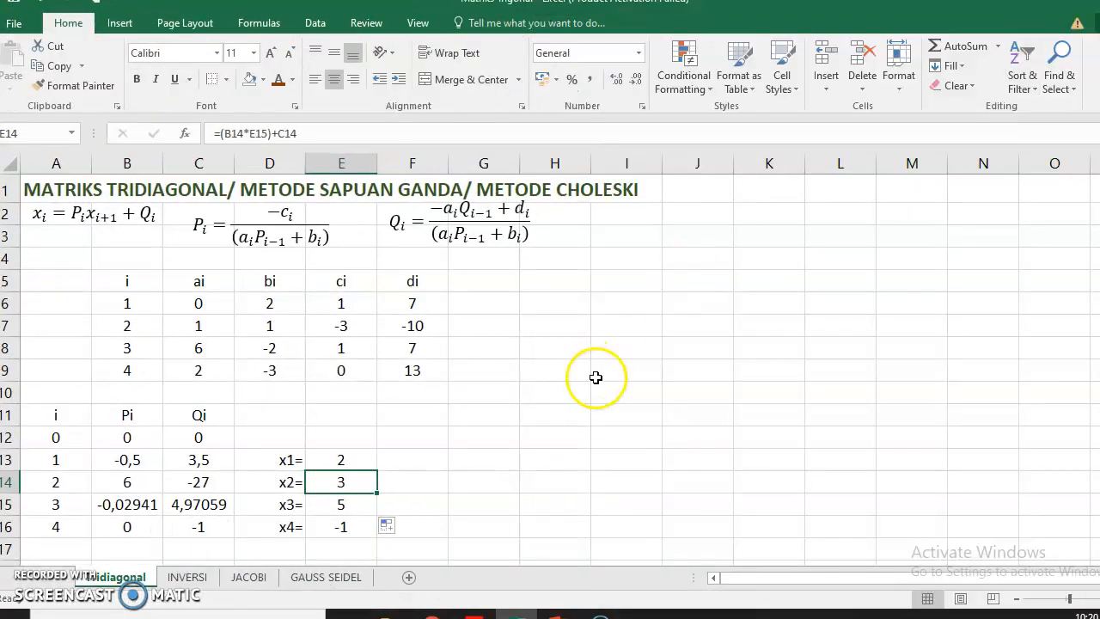